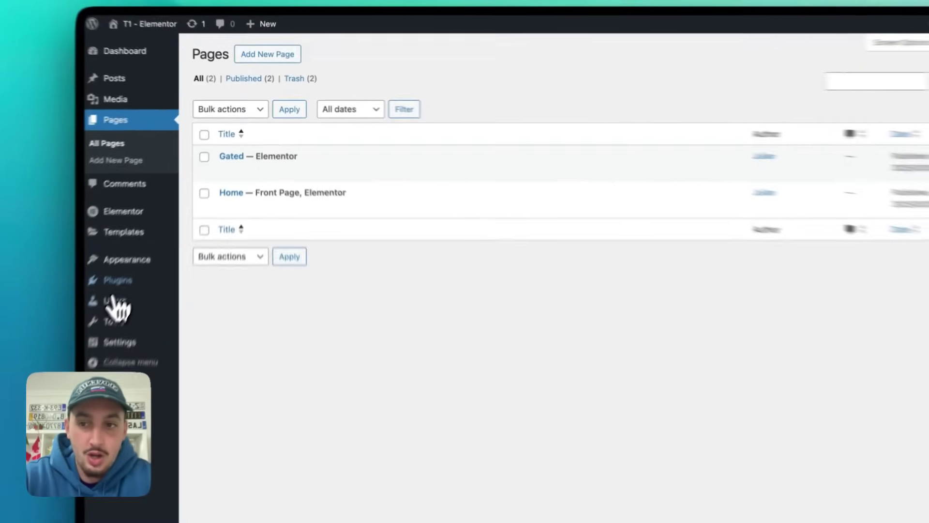
Find the Memberstack plugin in the WordPress plugin directory, install it and activate it.
{"action": "left_click", "coordinate": [158, 225]}
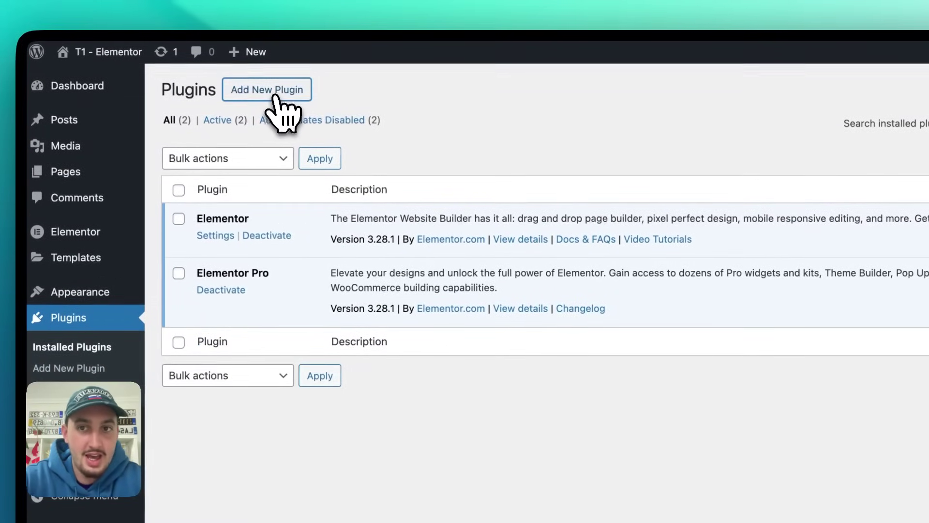
{"action": "left_click", "coordinate": [291, 55]}
{"action": "left_click", "coordinate": [658, 131]}
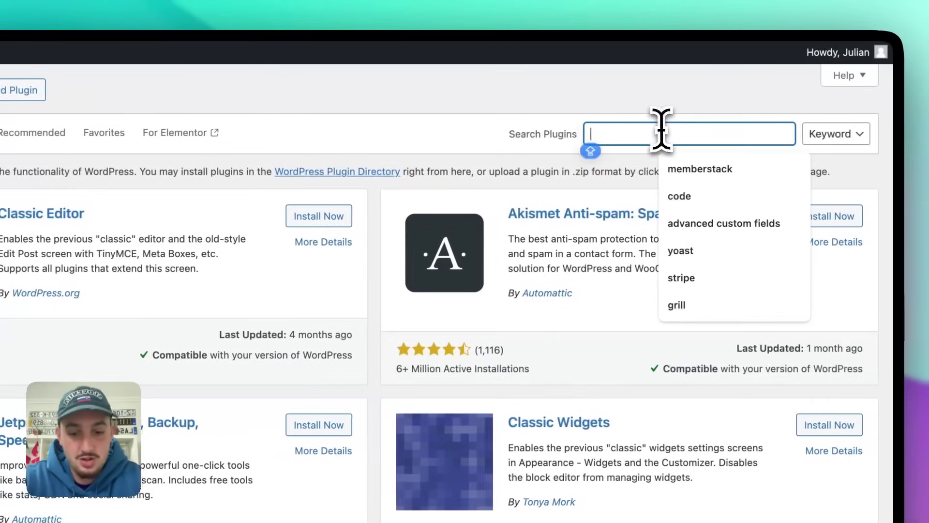
{"action": "type", "text": "MEMBERSTA"}
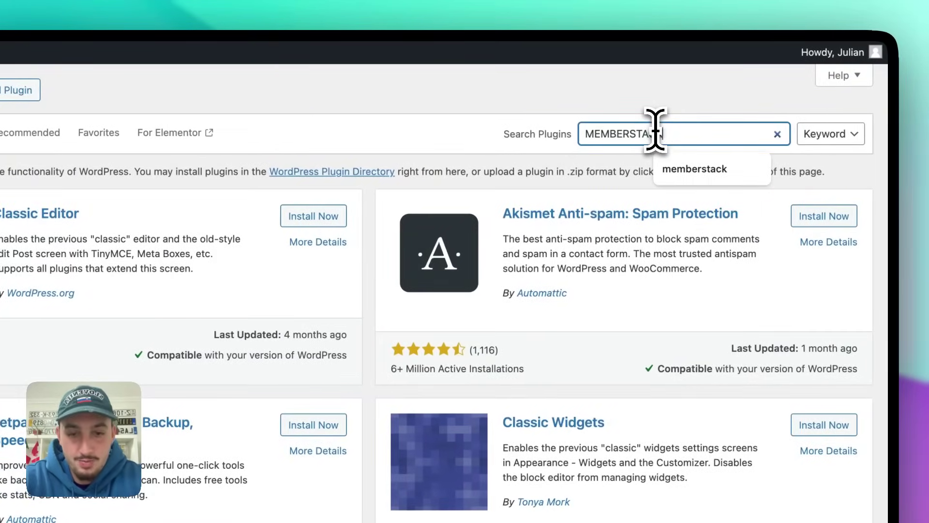
{"action": "type", "text": "CK"}
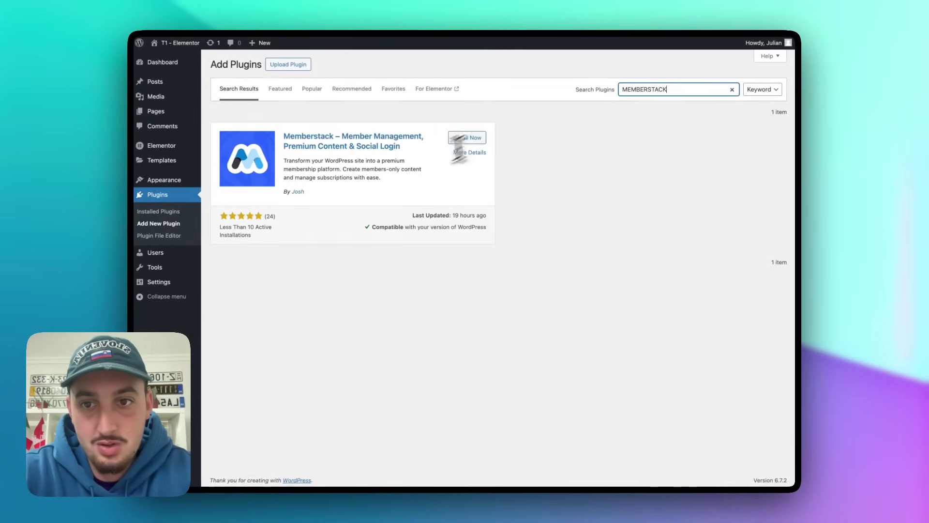
{"action": "left_click", "coordinate": [463, 137]}
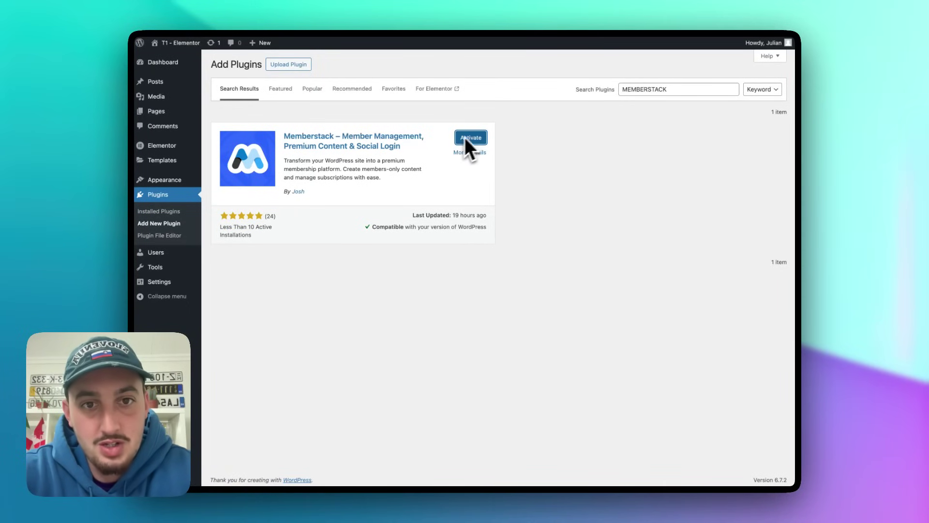
{"action": "left_click", "coordinate": [471, 140]}
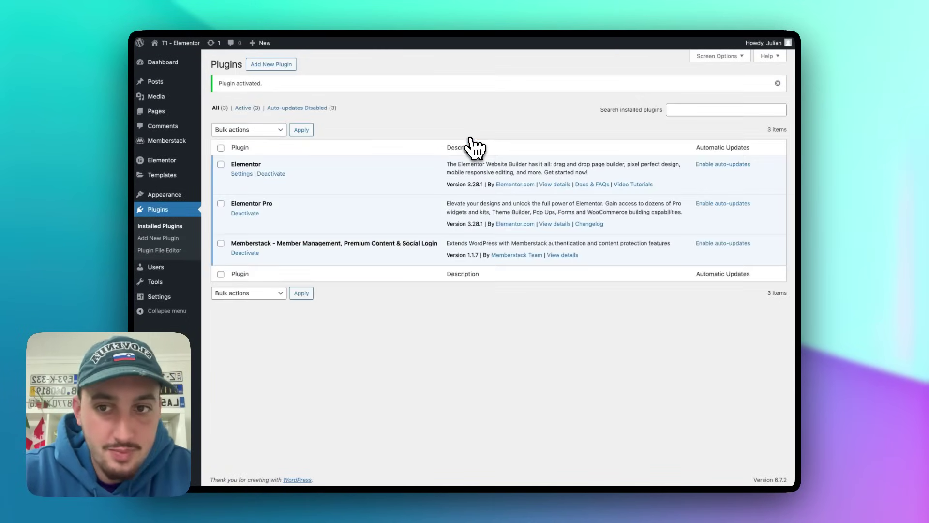
Copy the App ID from the Memberstack getting-started checklist and save it in the WordPress plugin's Memberstack settings.
{"action": "left_click", "coordinate": [156, 141]}
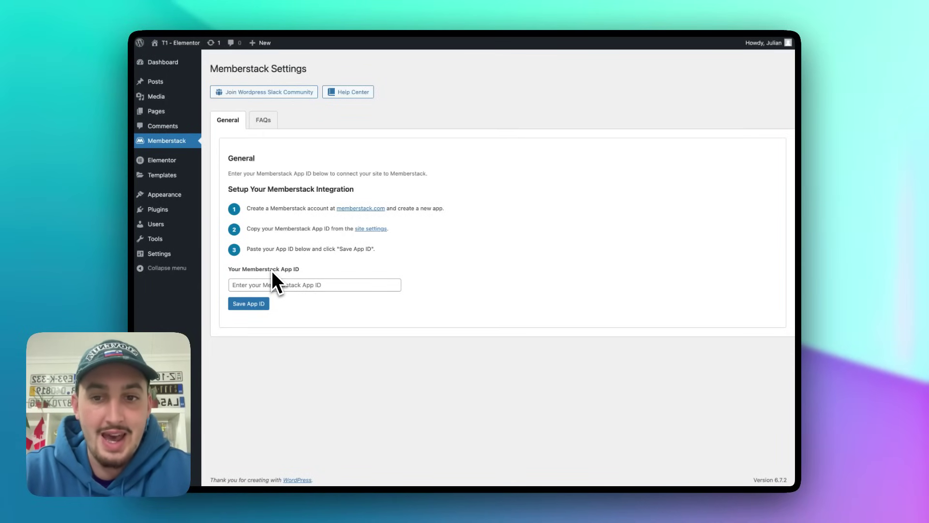
{"action": "key", "text": "ctrl+Tab"}
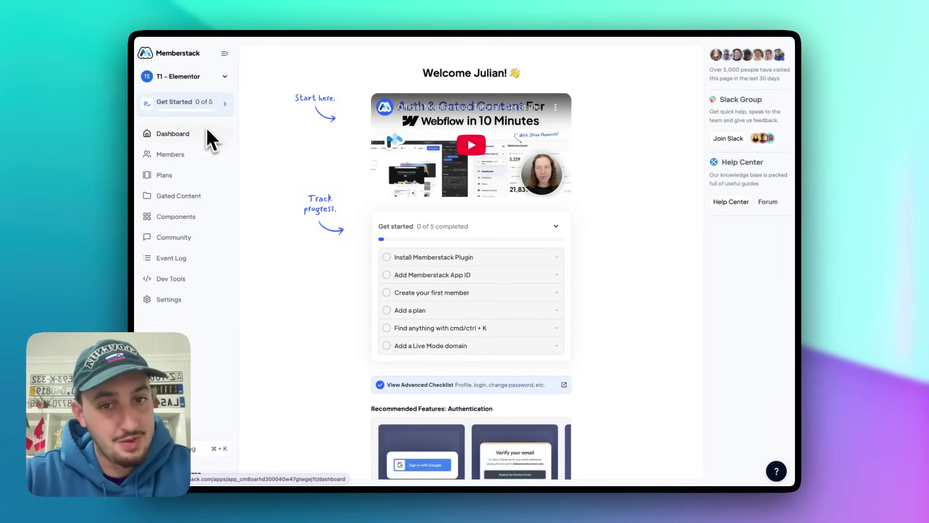
{"action": "left_click", "coordinate": [438, 258]}
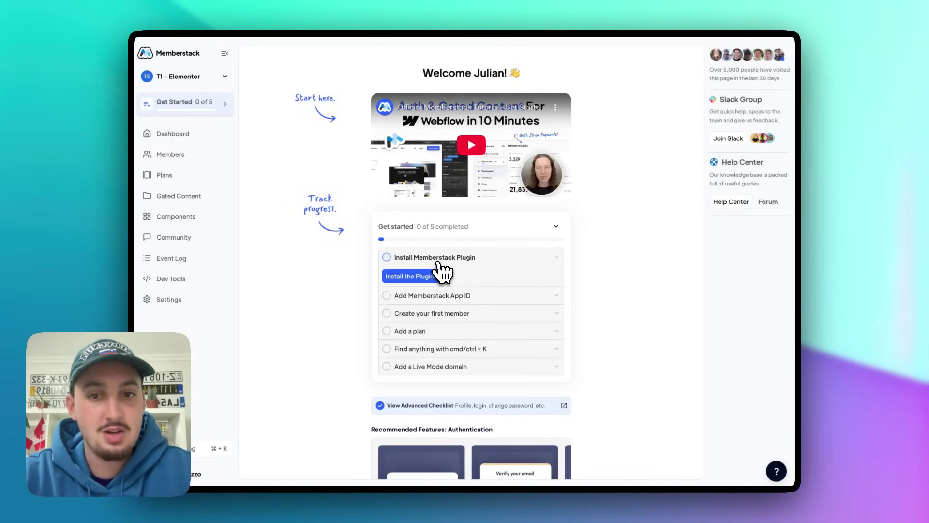
{"action": "left_click", "coordinate": [494, 295]}
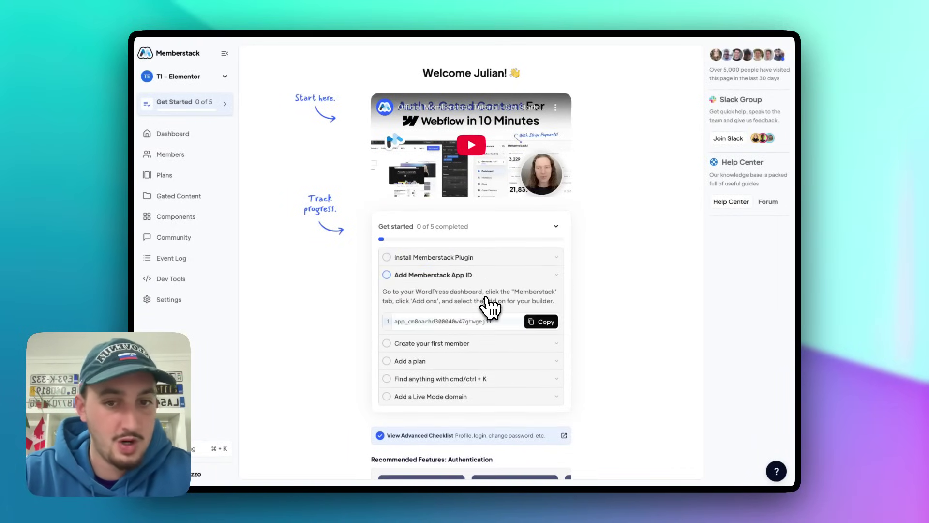
{"action": "scroll", "coordinate": [489, 305], "scroll_direction": "down", "scroll_amount": 1}
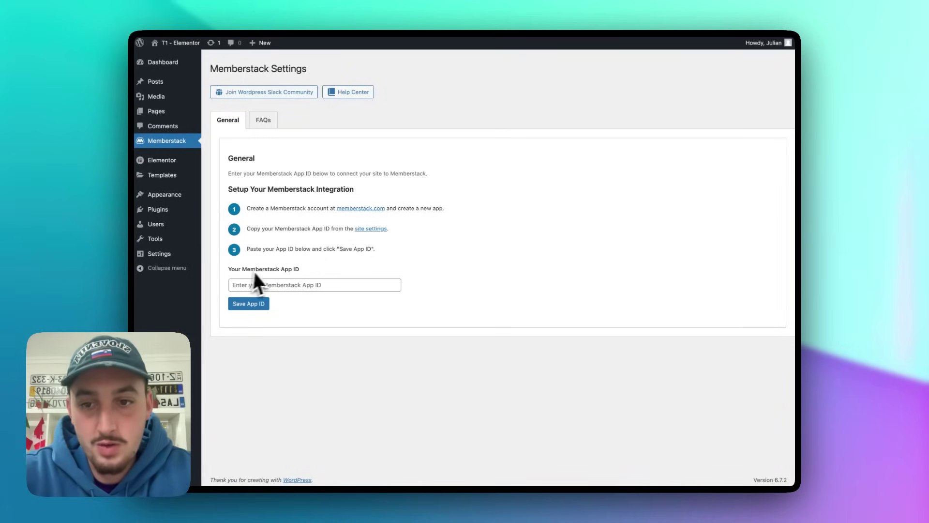
{"action": "left_click", "coordinate": [274, 285]}
{"action": "key", "text": "super+v"}
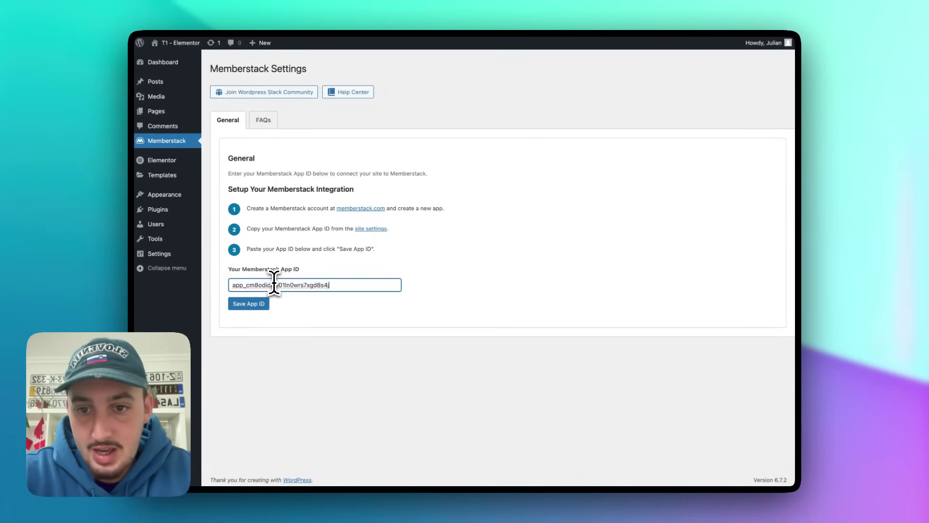
{"action": "left_click", "coordinate": [250, 305]}
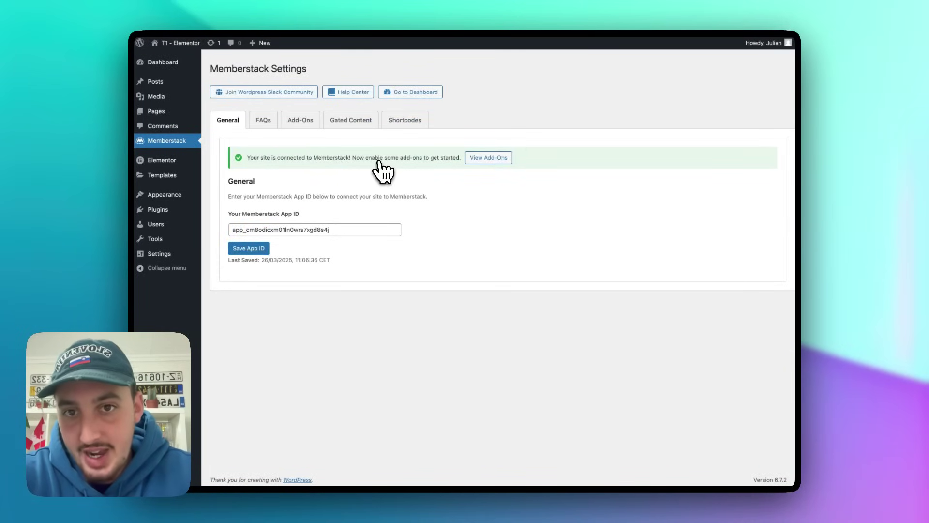
Review the Memberstack add-ons and the documented shortcodes for login, signup, modal button and protected content.
{"action": "left_click", "coordinate": [298, 120]}
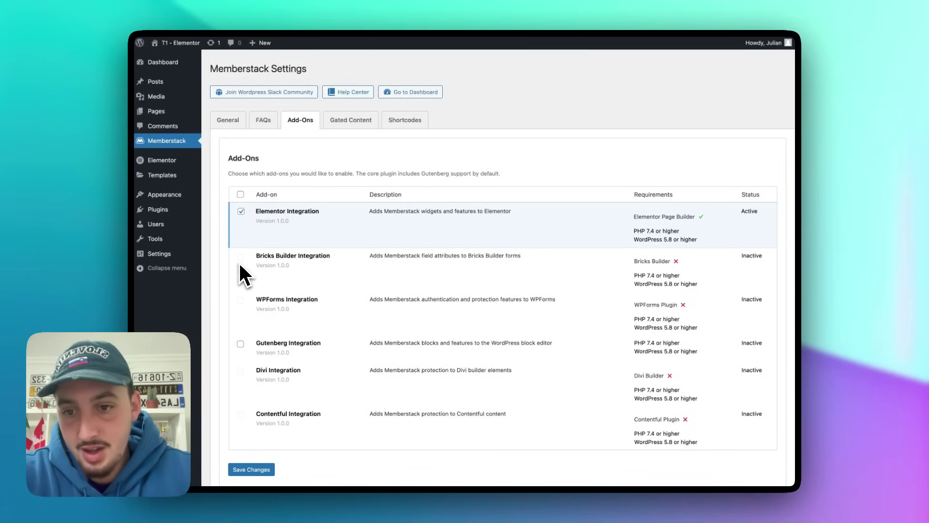
{"action": "scroll", "coordinate": [243, 358], "scroll_direction": "down", "scroll_amount": 1}
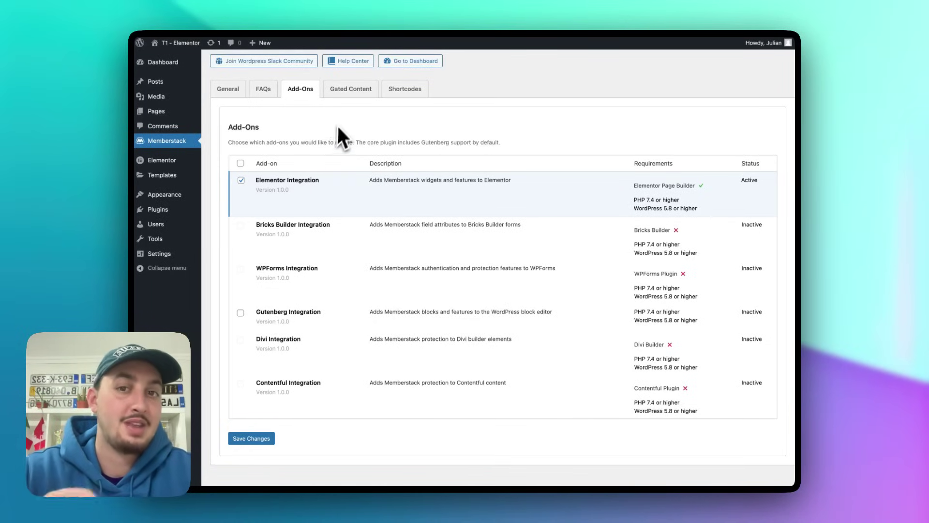
{"action": "left_click", "coordinate": [411, 94]}
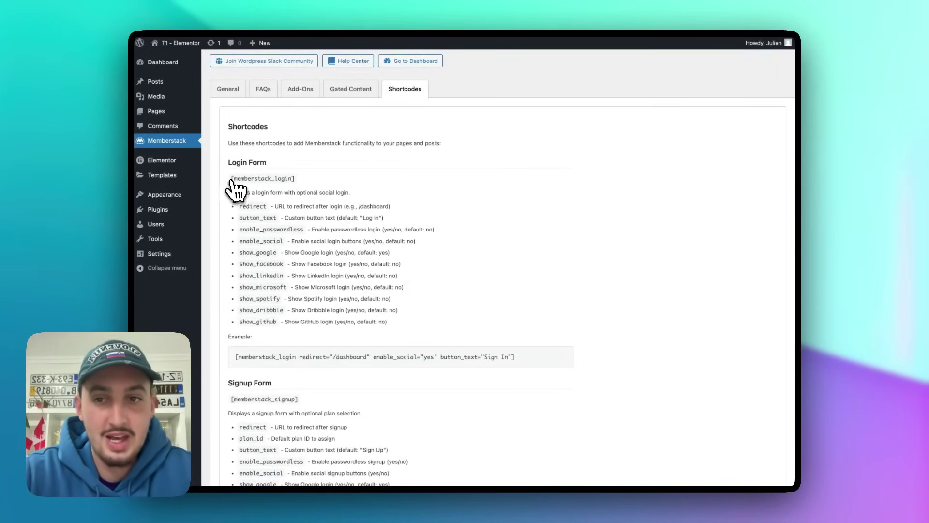
{"action": "scroll", "coordinate": [239, 186], "scroll_direction": "down", "scroll_amount": 2}
{"action": "scroll", "coordinate": [254, 153], "scroll_direction": "up", "scroll_amount": 4}
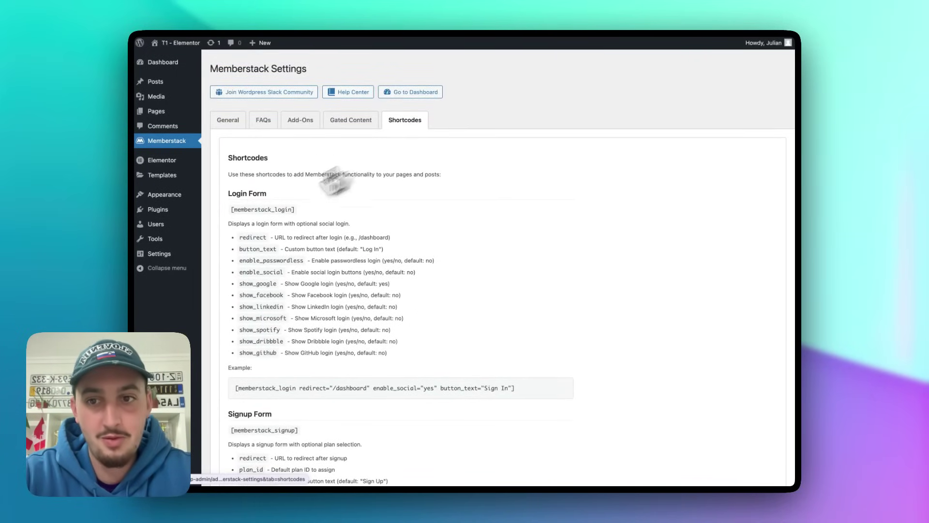
{"action": "scroll", "coordinate": [239, 208], "scroll_direction": "down", "scroll_amount": 1}
{"action": "scroll", "coordinate": [239, 208], "scroll_direction": "down", "scroll_amount": 5}
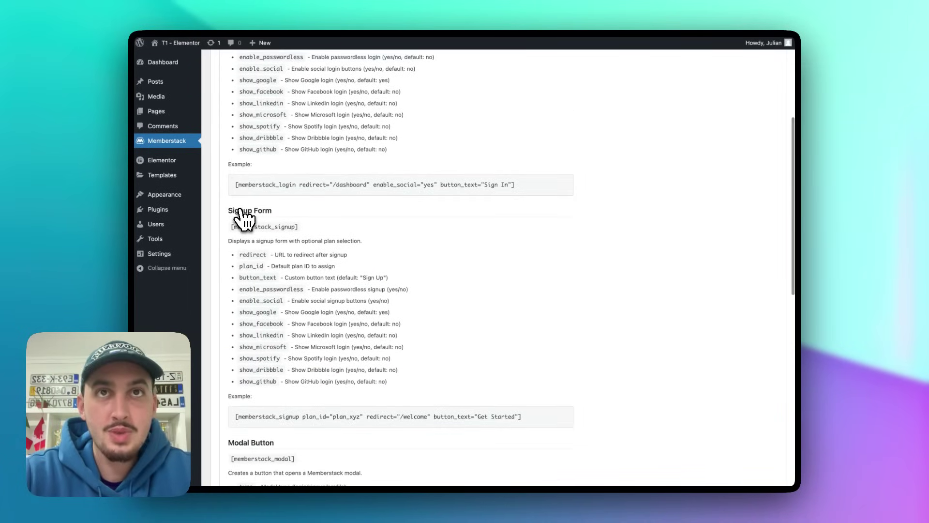
{"action": "scroll", "coordinate": [239, 213], "scroll_direction": "down", "scroll_amount": 4}
{"action": "scroll", "coordinate": [241, 218], "scroll_direction": "down", "scroll_amount": 2}
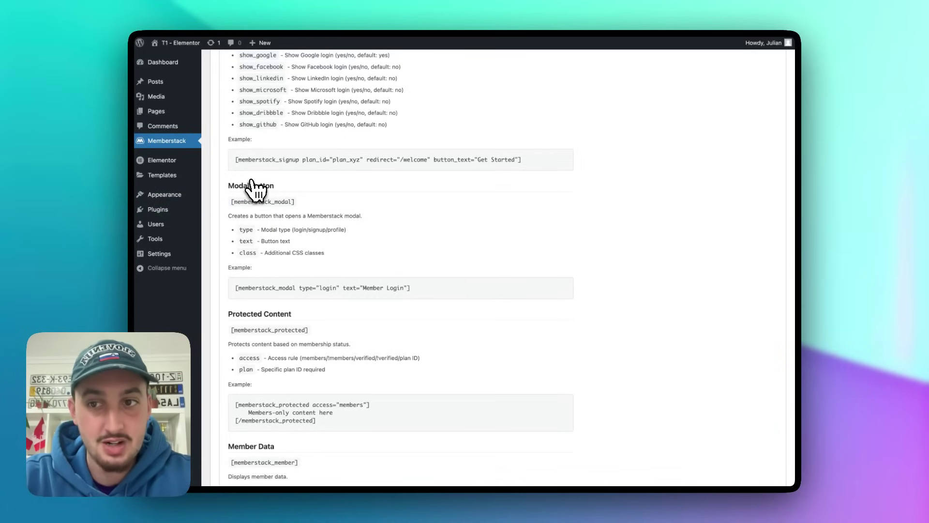
Open the Home page for editing in Elementor, search the widgets for "member" and add the Memberstack Signup widget.
{"action": "left_click", "coordinate": [162, 115]}
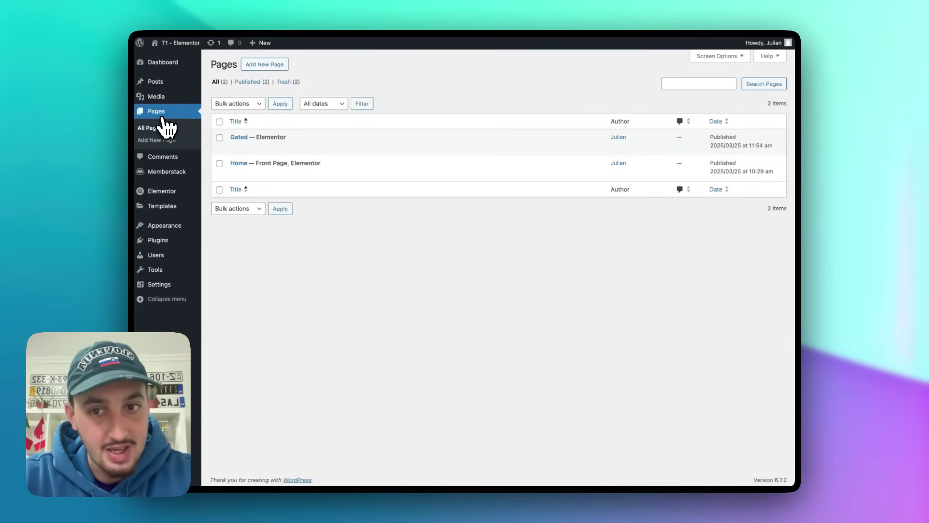
{"action": "mouse_move", "coordinate": [242, 175]}
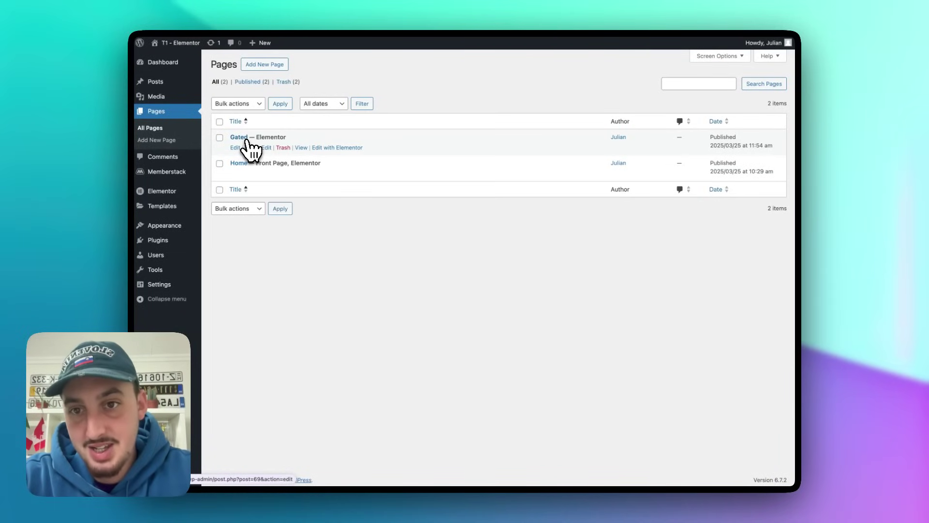
{"action": "left_click", "coordinate": [328, 175]}
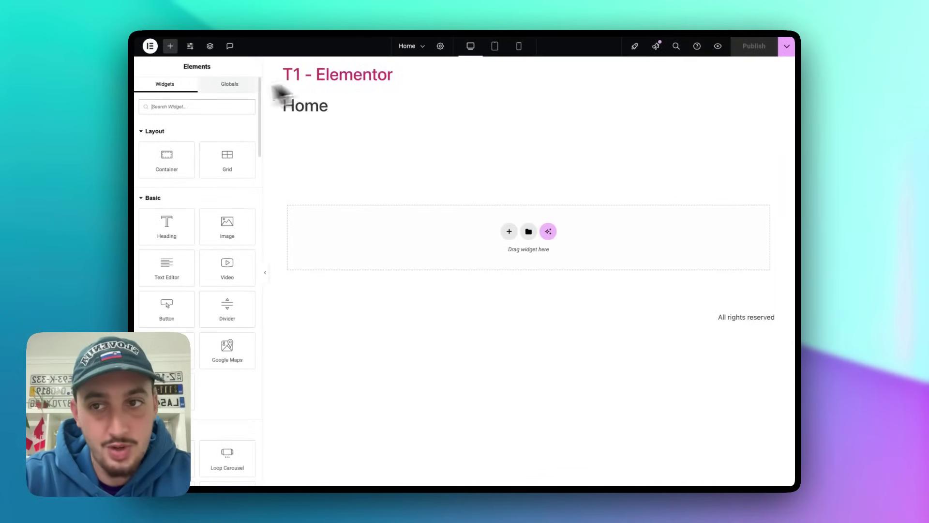
{"action": "left_click", "coordinate": [184, 106]}
{"action": "type", "text": "member"}
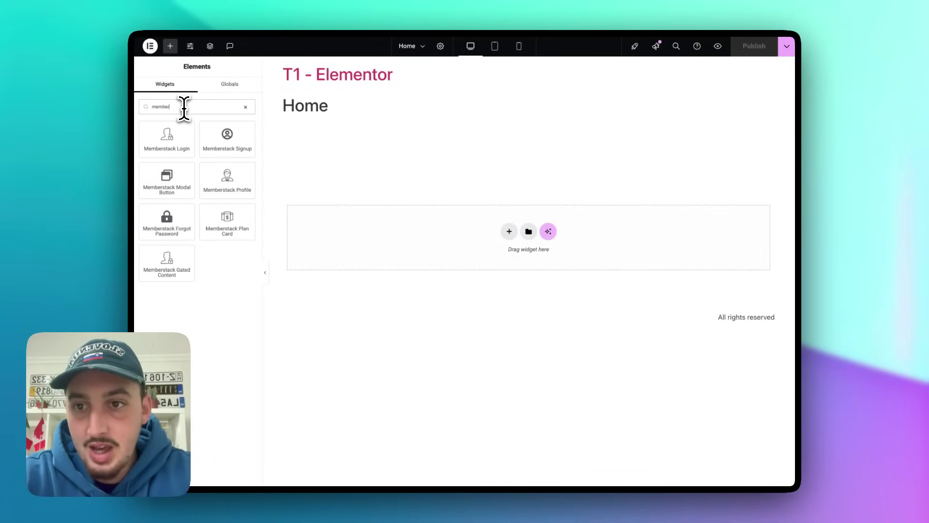
{"action": "left_click", "coordinate": [227, 143]}
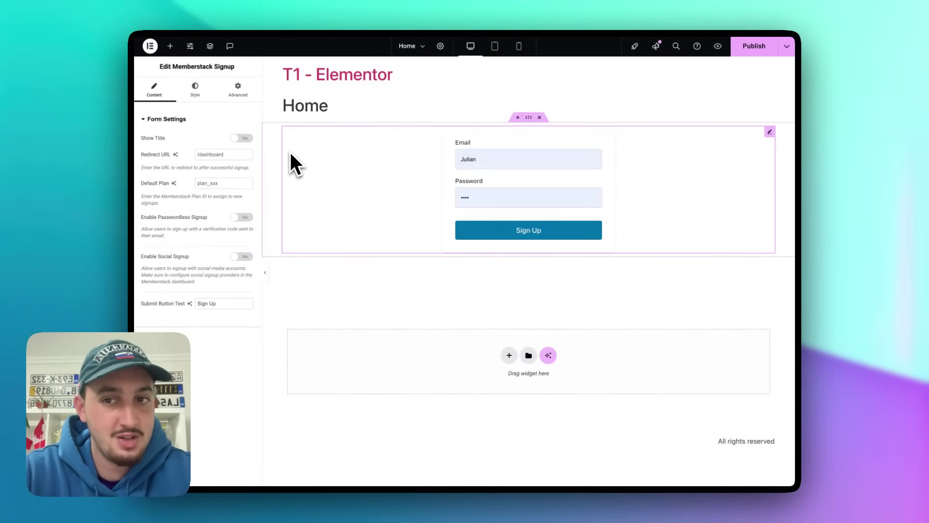
Show a title on the signup form and set it to "Create an account".
{"action": "left_click", "coordinate": [241, 138]}
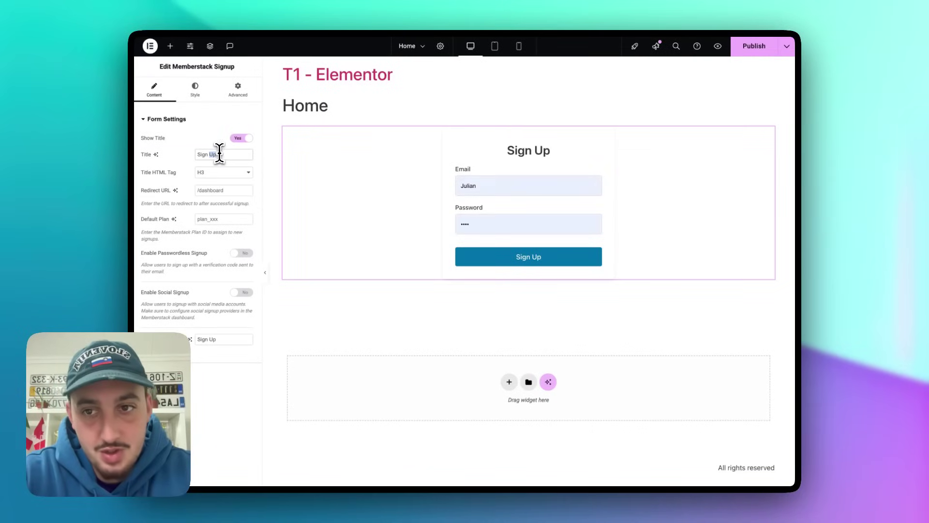
{"action": "triple_click", "coordinate": [218, 154]}
{"action": "type", "text": "Create"}
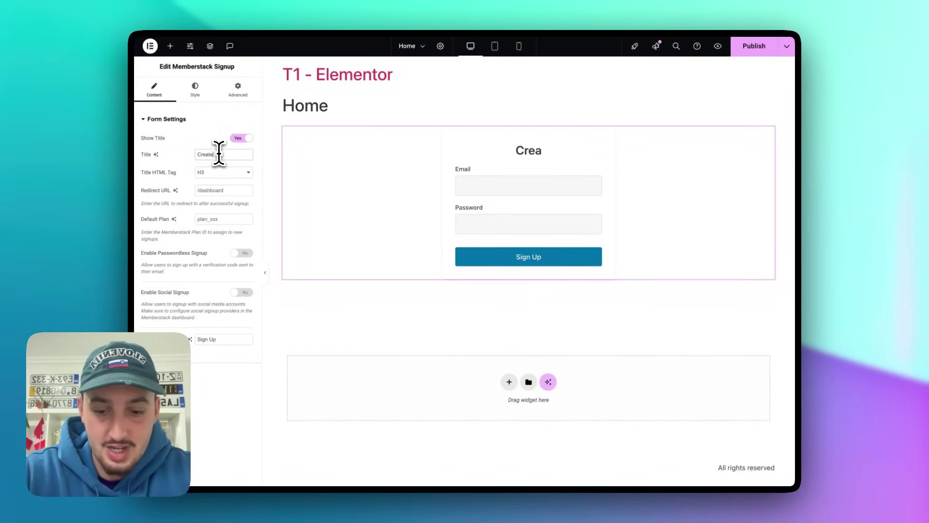
{"action": "type", "text": " an account"}
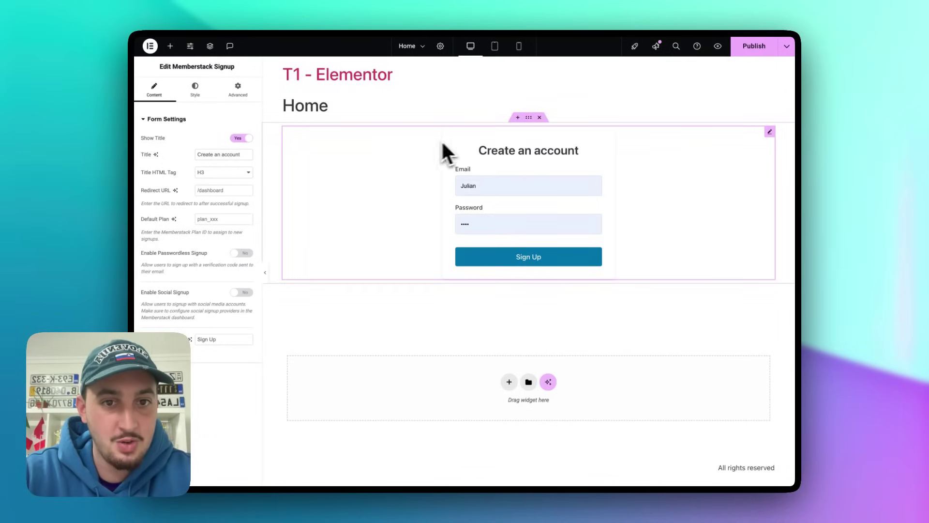
Try the H1 HTML tag on the signup form's title and set it back to H3.
{"action": "left_click", "coordinate": [221, 171]}
{"action": "left_click", "coordinate": [208, 153]}
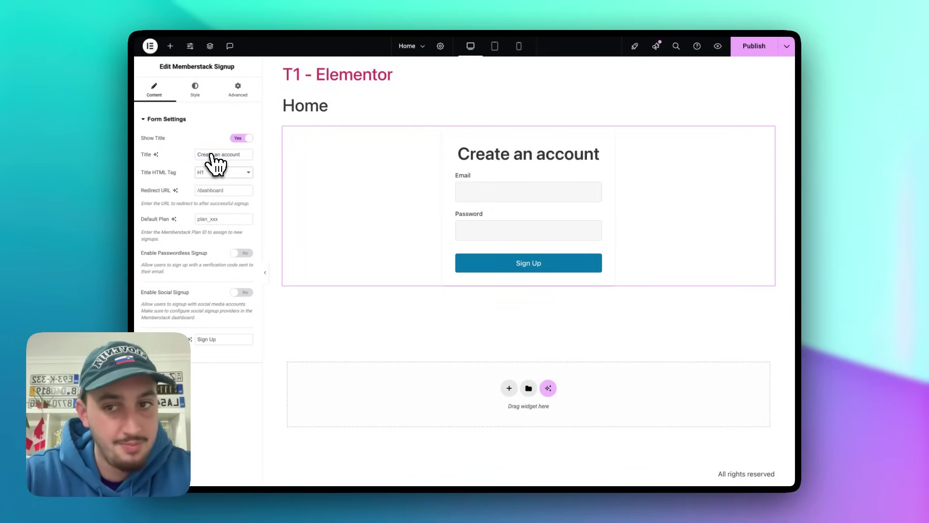
{"action": "left_click", "coordinate": [213, 171]}
{"action": "left_click", "coordinate": [215, 191]}
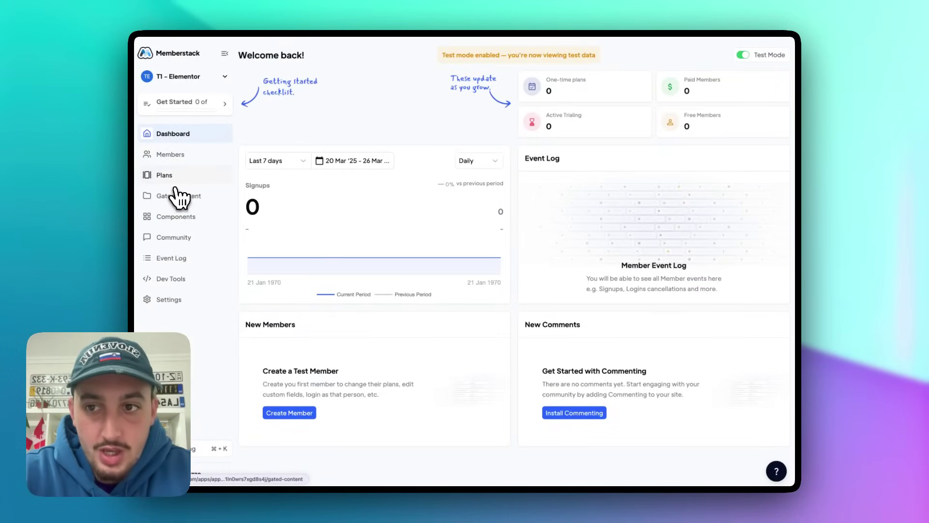
View the Plans page in the Memberstack dashboard for the T1 - Elementor app.
{"action": "left_click", "coordinate": [162, 177]}
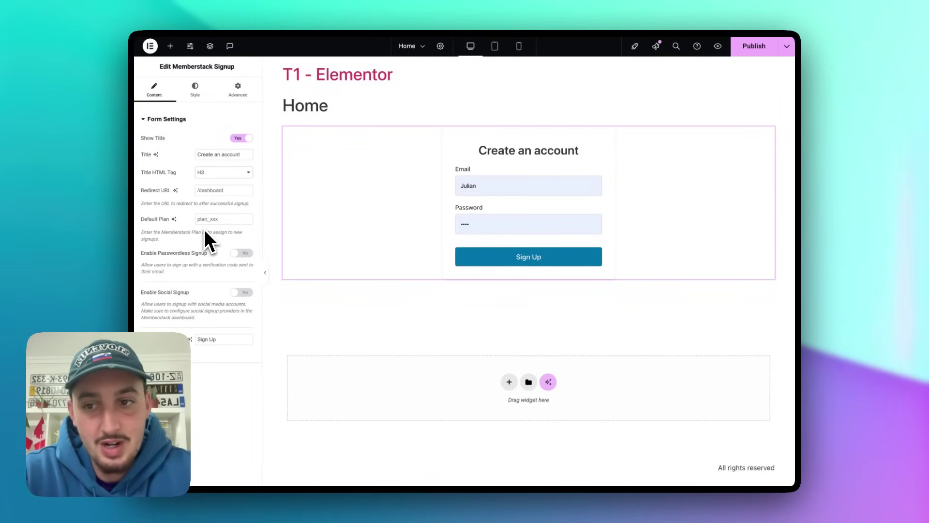
Try passwordless signup on the Elementor signup form and turn it off again.
{"action": "left_click", "coordinate": [237, 254]}
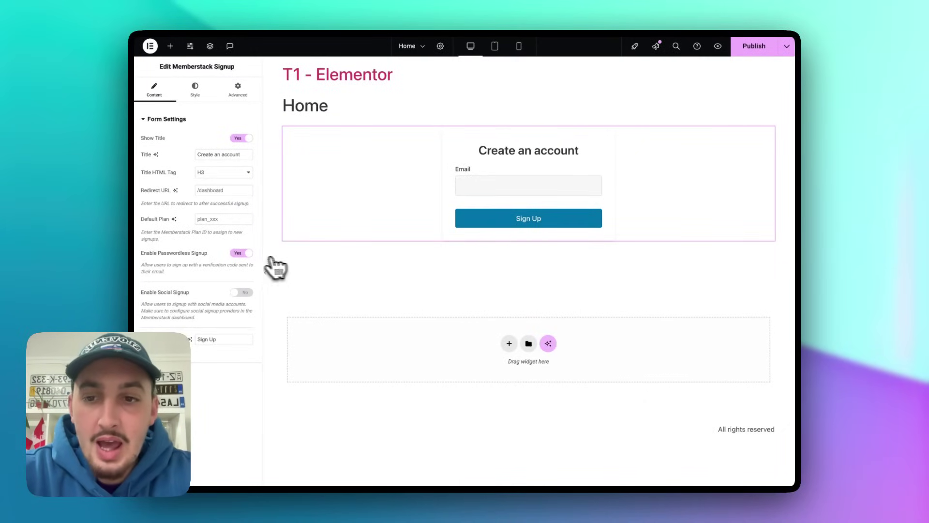
{"action": "left_click", "coordinate": [241, 252]}
Enable social signup on the signup form and turn on the GitHub option as well.
{"action": "left_click", "coordinate": [240, 292]}
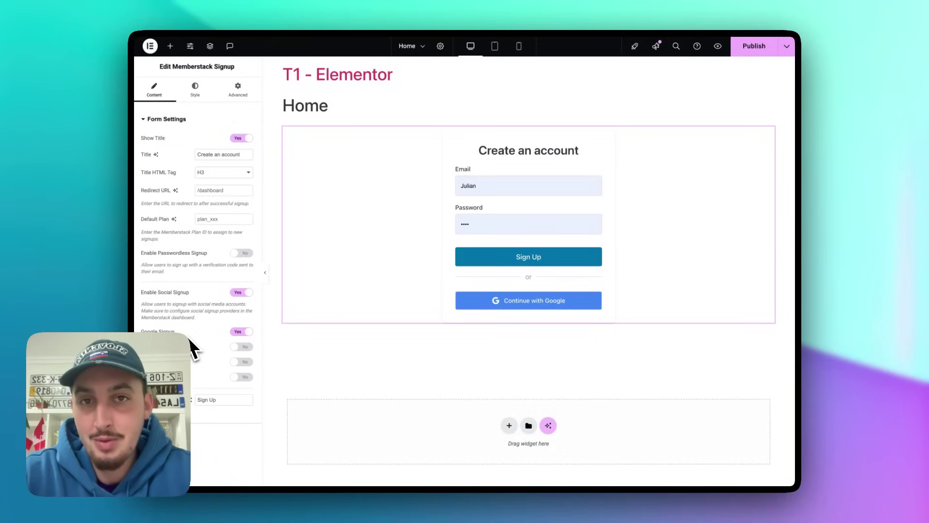
{"action": "left_click", "coordinate": [232, 348]}
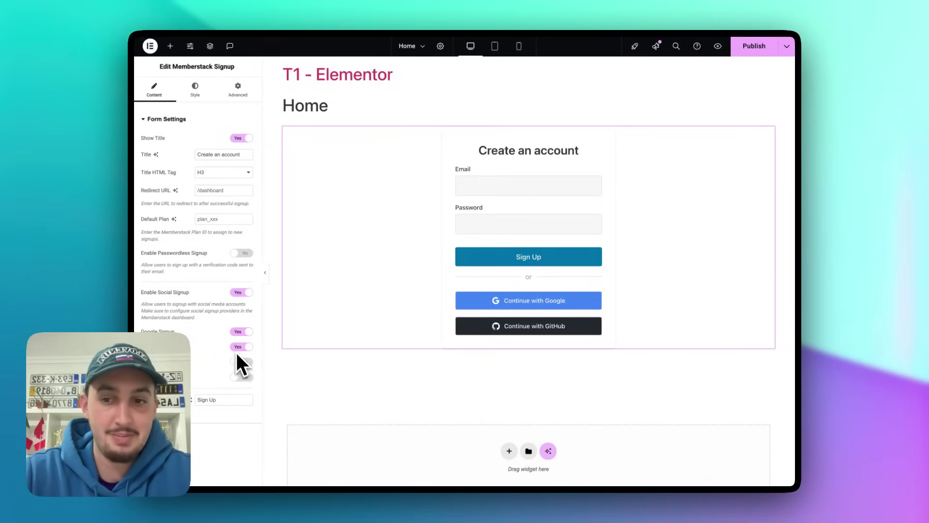
Try the Facebook and LinkedIn signup options on the form and turn both off again.
{"action": "left_click", "coordinate": [238, 362]}
{"action": "left_click", "coordinate": [238, 377]}
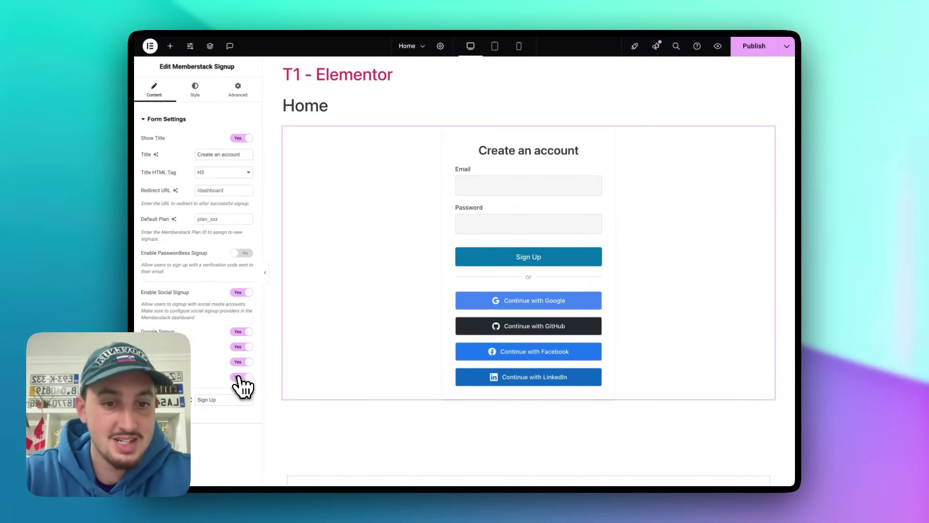
{"action": "left_click", "coordinate": [238, 377]}
{"action": "left_click", "coordinate": [238, 362]}
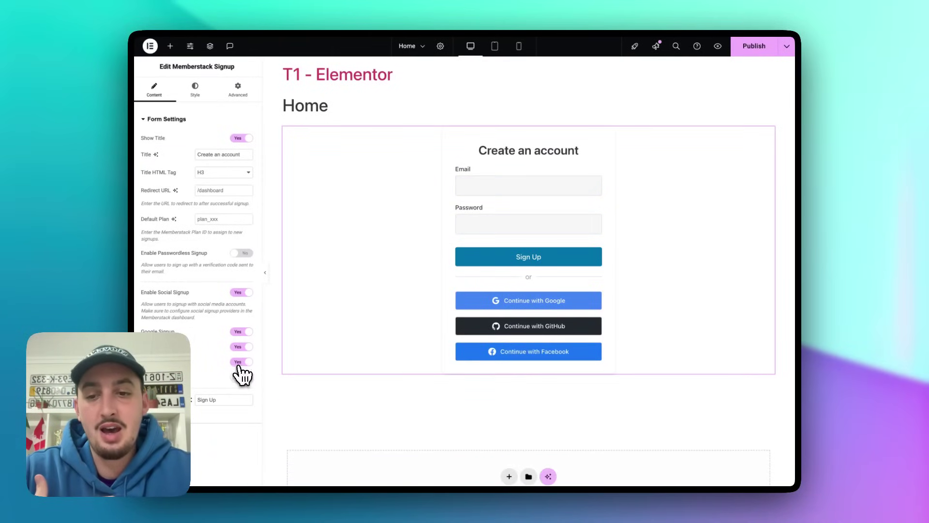
Turn off the GitHub signup option and open the signup form's field list.
{"action": "left_click", "coordinate": [238, 350]}
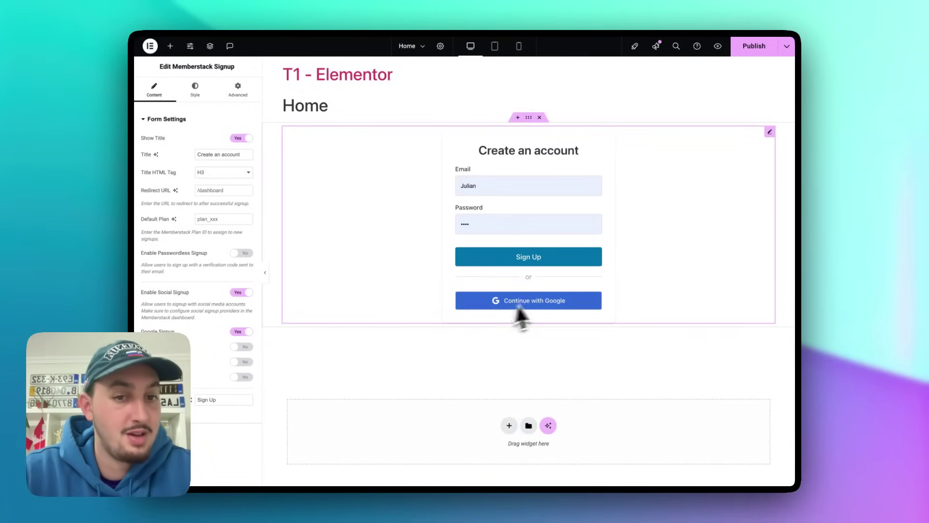
{"action": "left_click", "coordinate": [192, 433]}
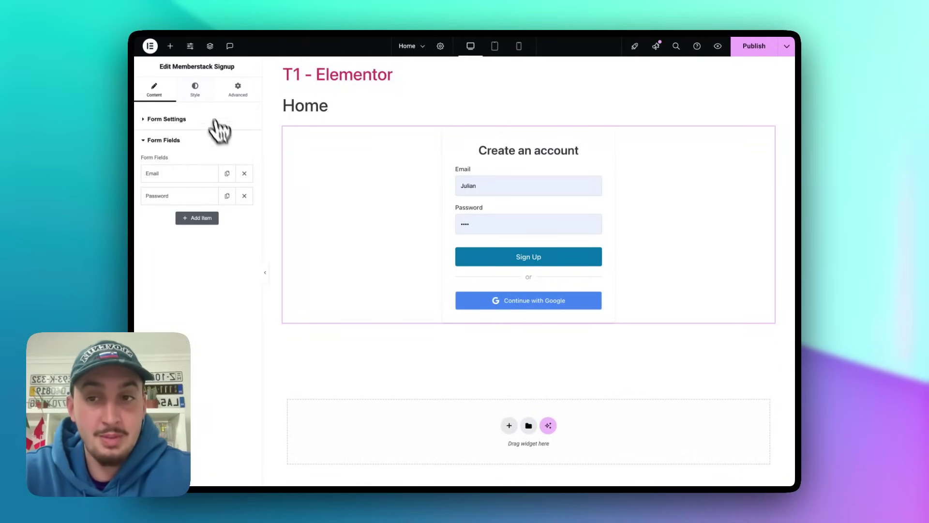
Set the signup form title's margin to 40 px at the top, right and left and 55 px at the bottom.
{"action": "left_click", "coordinate": [196, 91]}
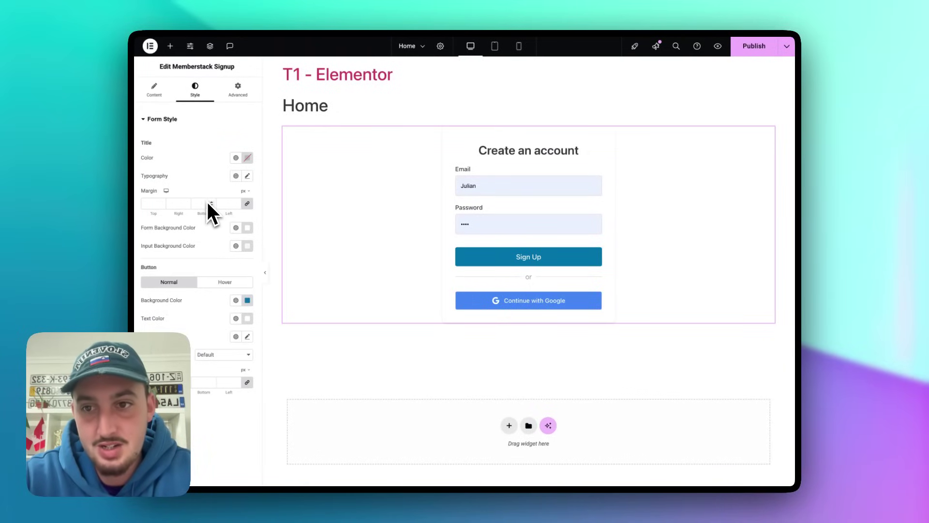
{"action": "left_click_drag", "start_coordinate": [211, 202], "coordinate": [212, 202]}
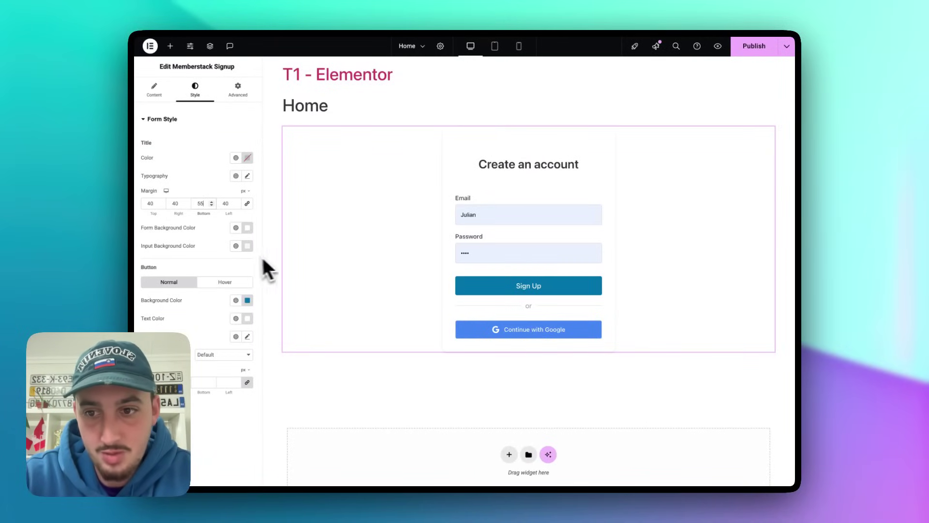
Set the Sign Up button's background to black and its hover background to a lighter blue.
{"action": "left_click", "coordinate": [247, 300]}
{"action": "left_click_drag", "start_coordinate": [270, 369], "coordinate": [322, 428]}
{"action": "mouse_move", "coordinate": [297, 400]}
{"action": "left_mouse_down"}
{"action": "mouse_move", "coordinate": [238, 353]}
{"action": "mouse_move", "coordinate": [239, 332]}
{"action": "mouse_move", "coordinate": [293, 403]}
{"action": "left_mouse_up"}
{"action": "left_click", "coordinate": [223, 282]}
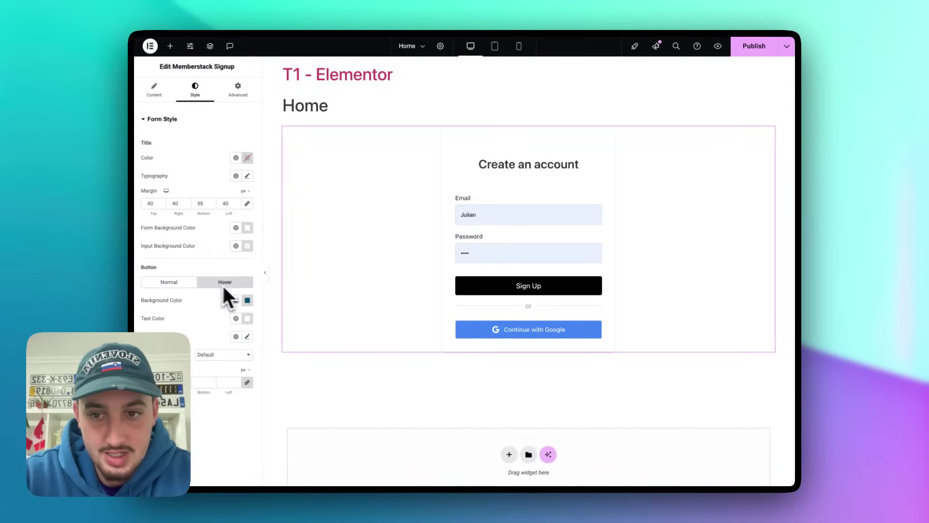
{"action": "left_click", "coordinate": [247, 300]}
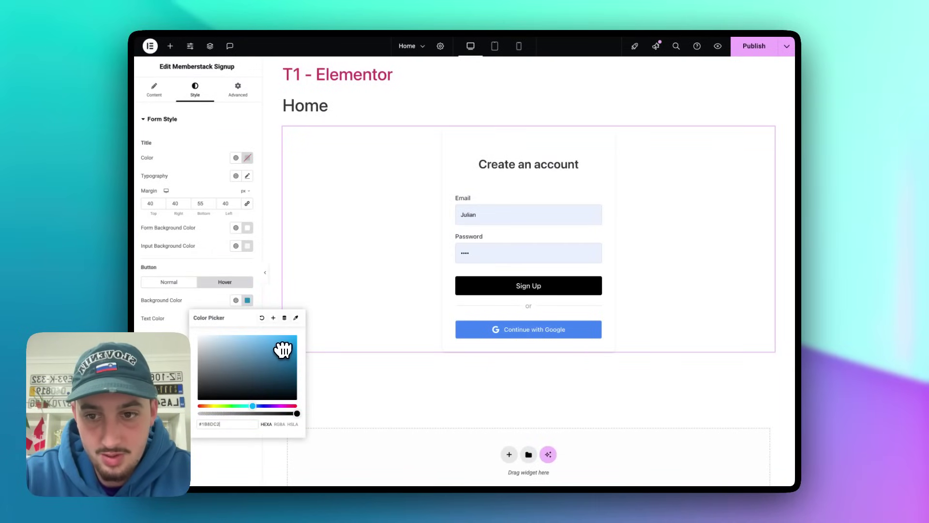
{"action": "left_click", "coordinate": [208, 295]}
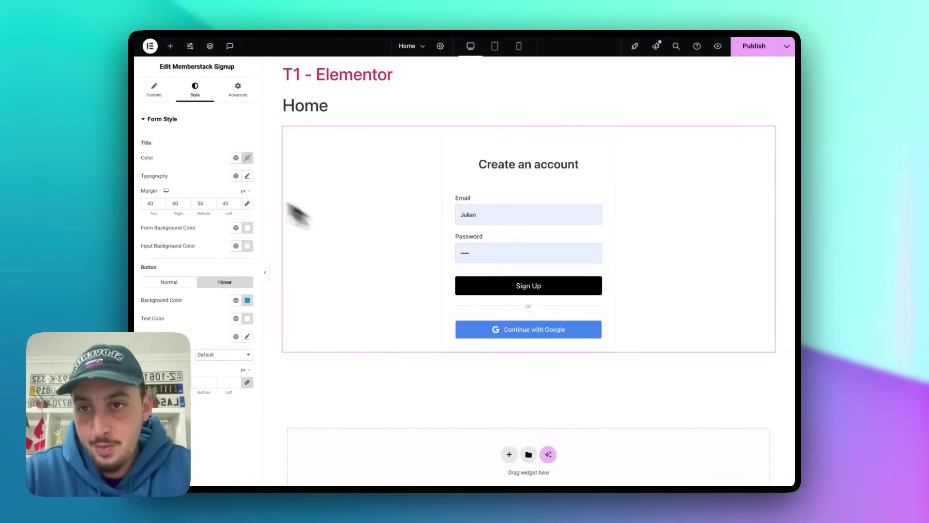
View the signup form's advanced settings and collapse the Layout section to see the other categories.
{"action": "left_click", "coordinate": [237, 92]}
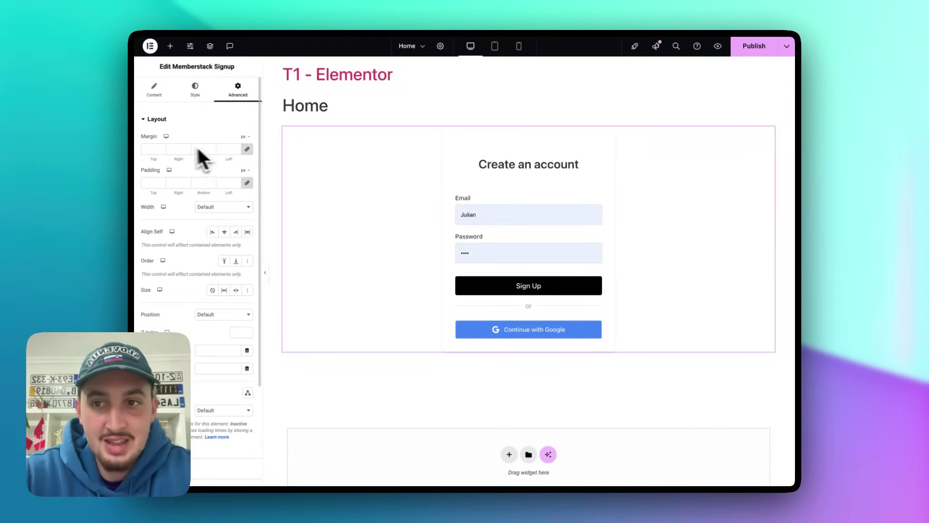
{"action": "left_click", "coordinate": [146, 120]}
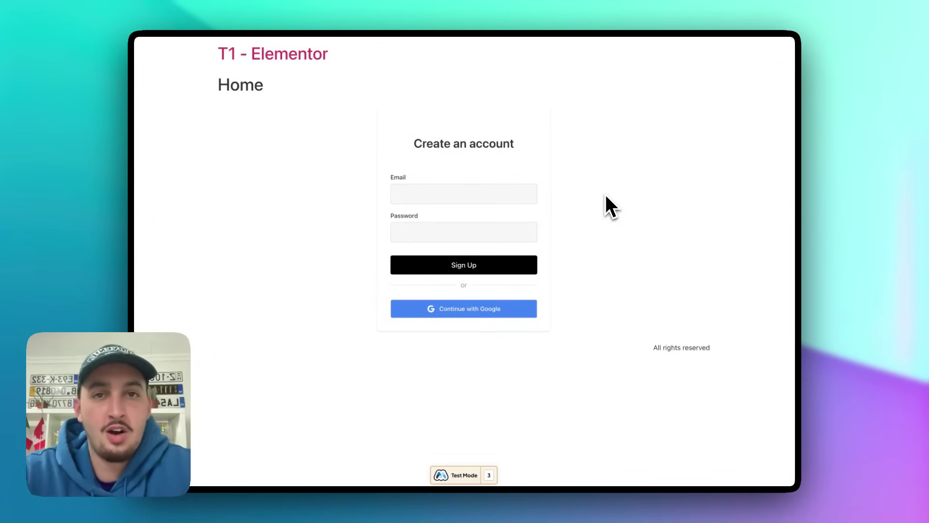
Examine the live page in the Memberstack test-mode inspector, including member data and found attributes, and close it.
{"action": "left_click", "coordinate": [489, 479]}
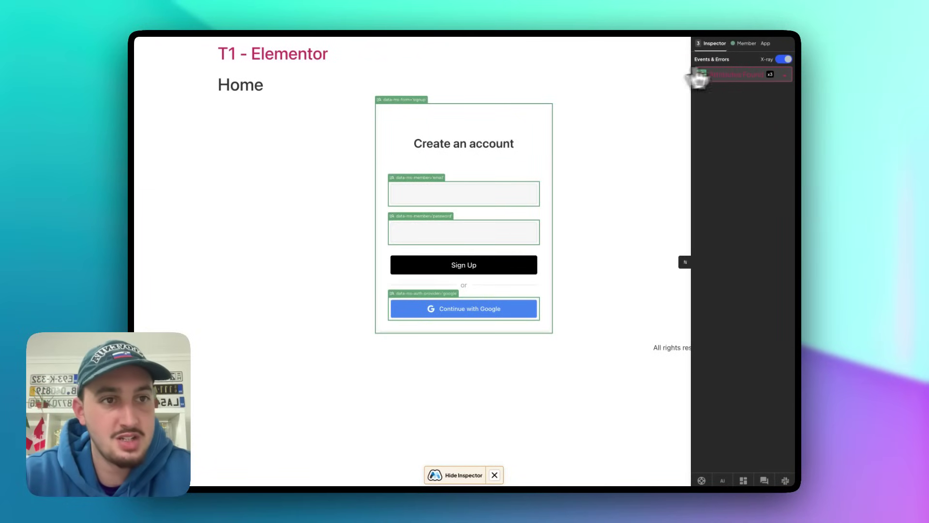
{"action": "left_click", "coordinate": [746, 43]}
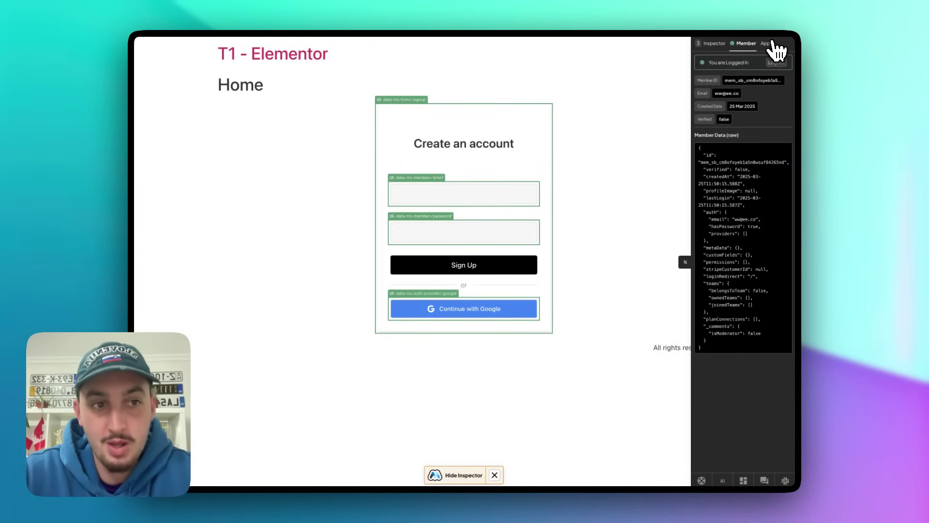
{"action": "left_click", "coordinate": [765, 44]}
{"action": "left_click", "coordinate": [714, 44]}
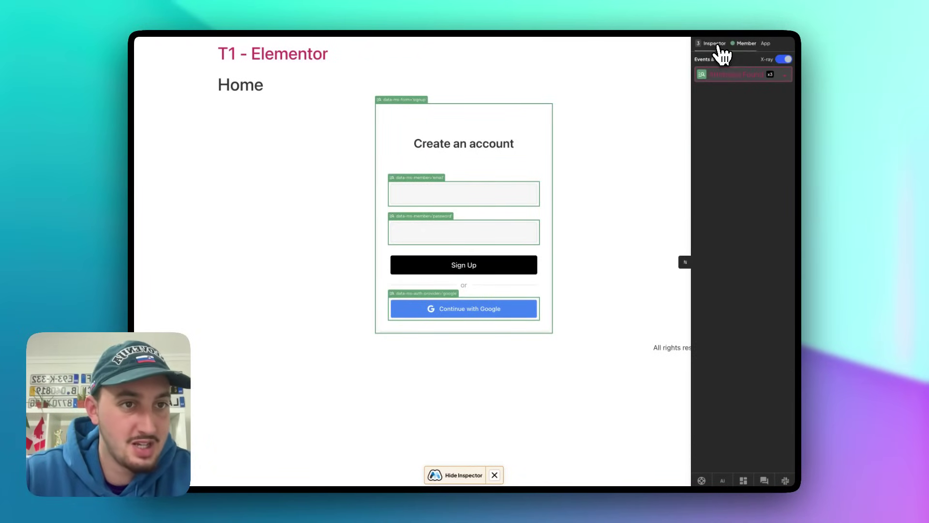
{"action": "left_click", "coordinate": [736, 74]}
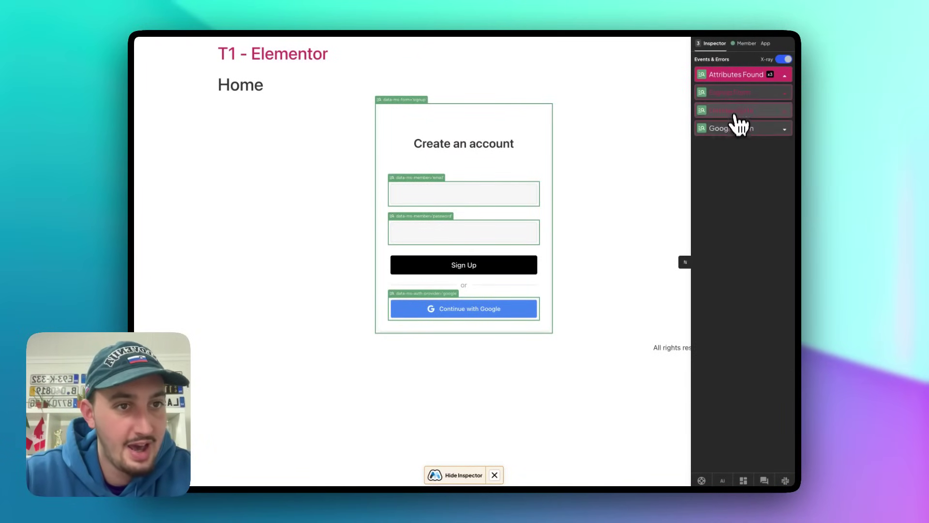
{"action": "left_click", "coordinate": [495, 476]}
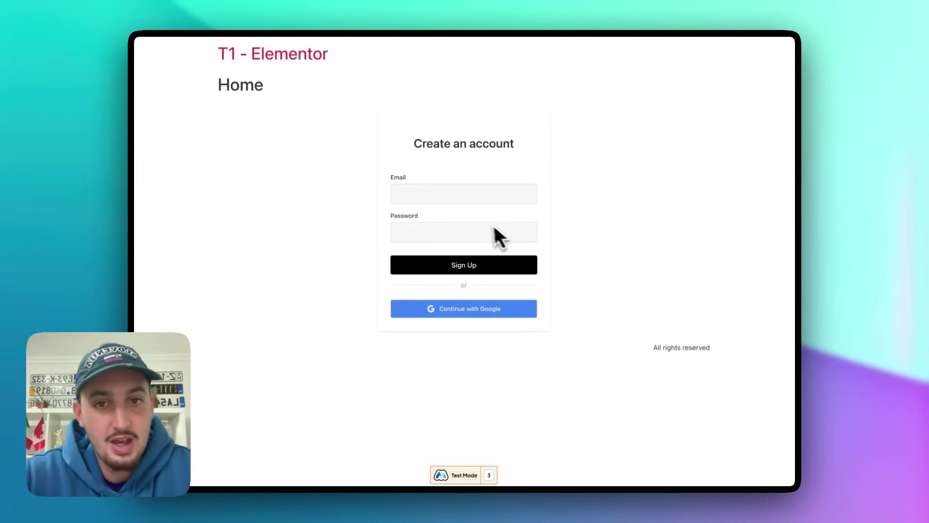
Fill in the live signup form with a test e-mail and a password and submit it.
{"action": "left_click", "coordinate": [450, 194]}
{"action": "type", "text": "a"}
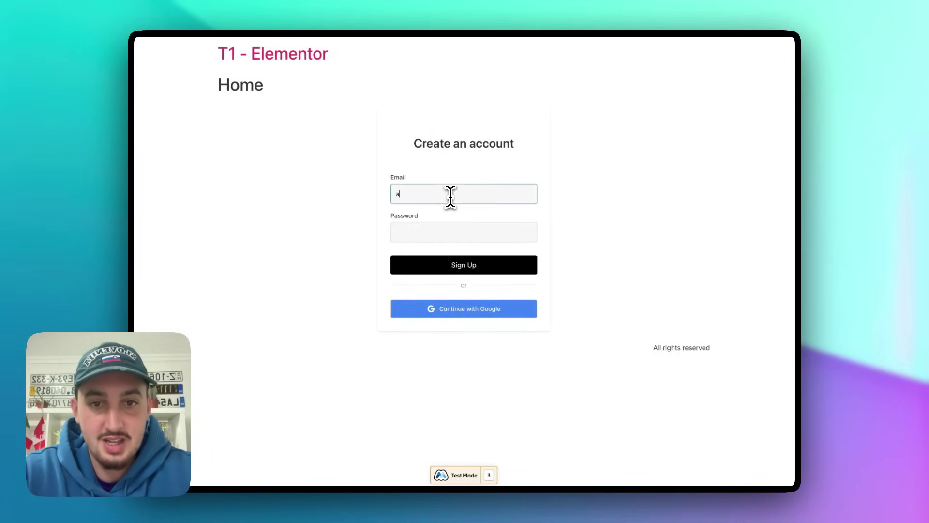
{"action": "type", "text": "aa@aaa.com"}
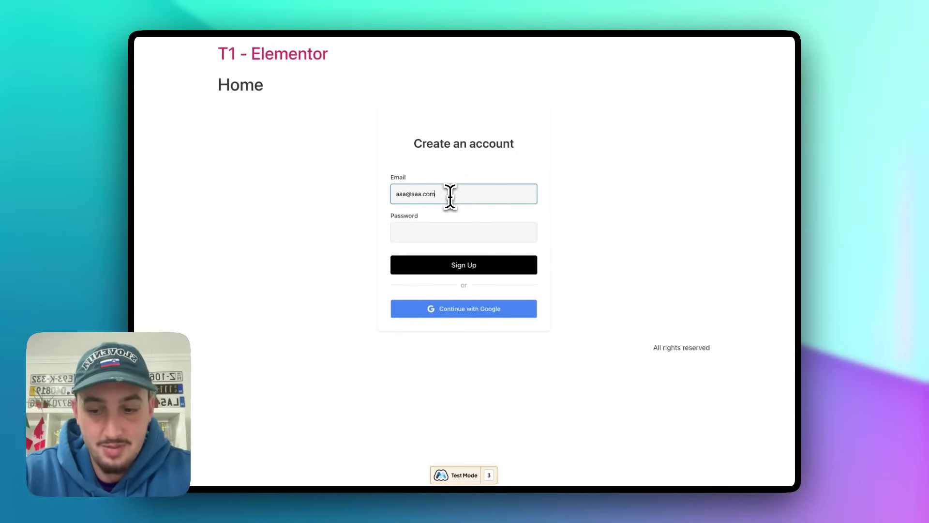
{"action": "key", "text": "Tab"}
{"action": "type", "text": "aaaaaaaaaaaaaa"}
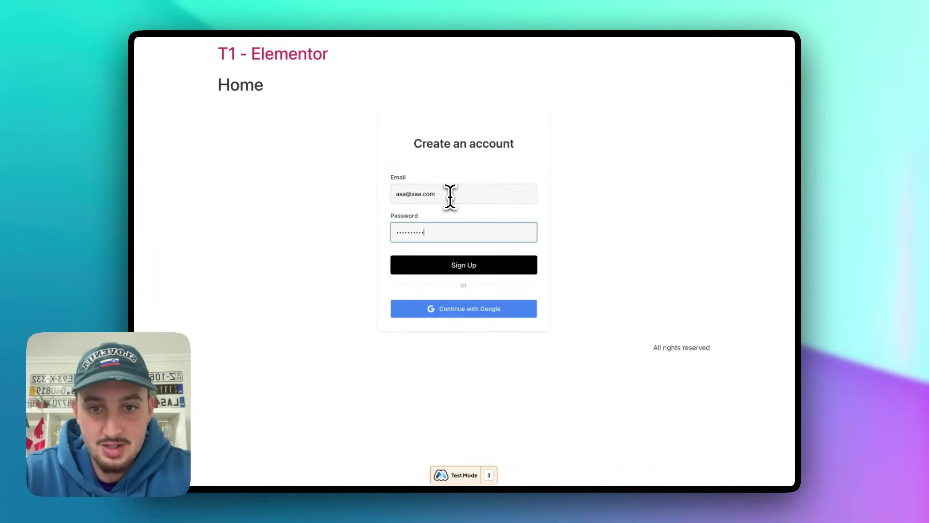
{"action": "left_click", "coordinate": [466, 267]}
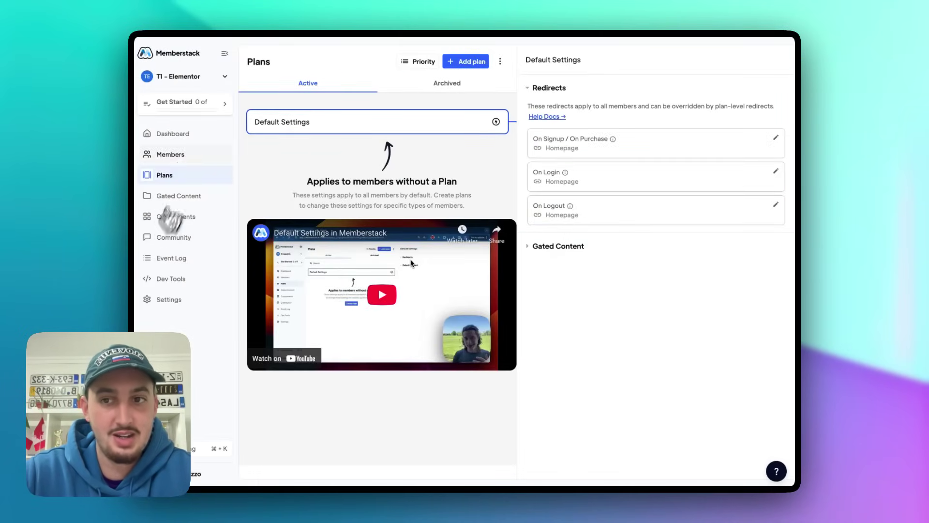
Check the Members list in the Memberstack dashboard and open the new test member's record.
{"action": "left_click", "coordinate": [180, 155]}
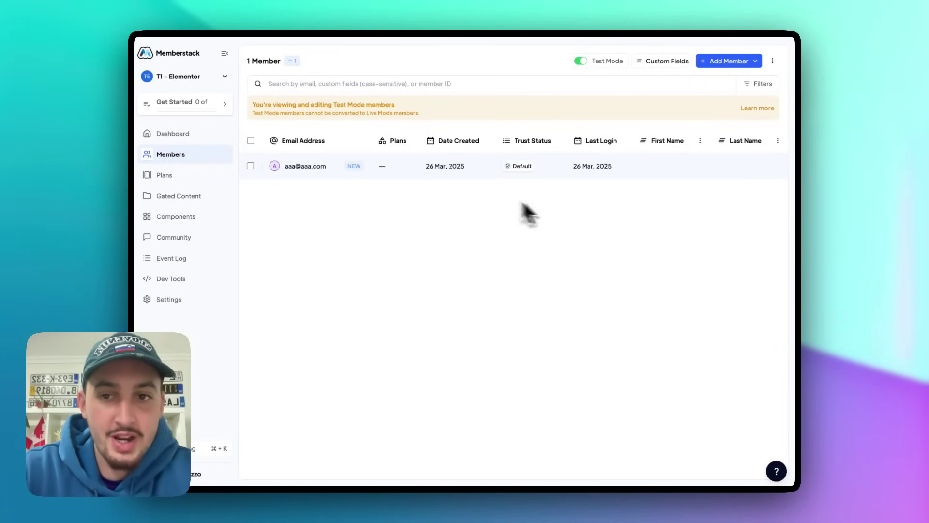
{"action": "left_click", "coordinate": [297, 167]}
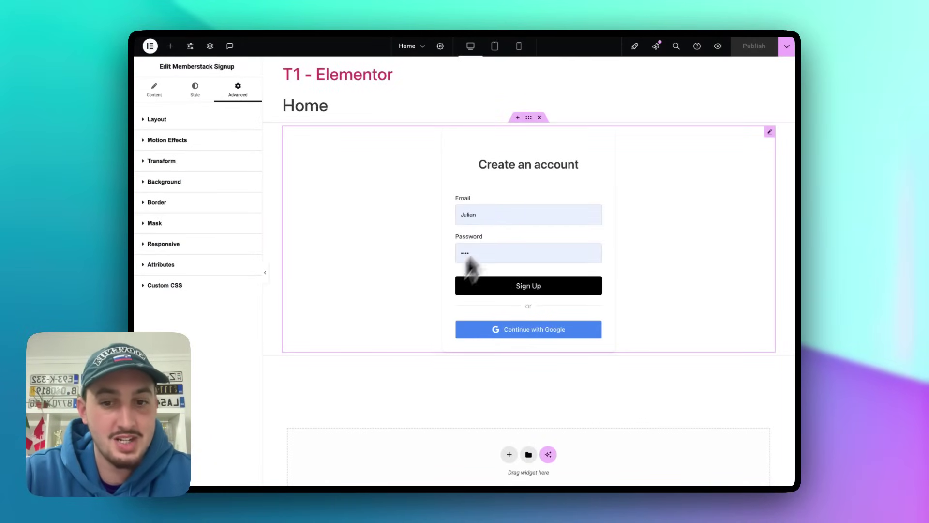
Find the Memberstack Login widget by searching for "member" and place it below the signup form on the Home page.
{"action": "left_click", "coordinate": [171, 46]}
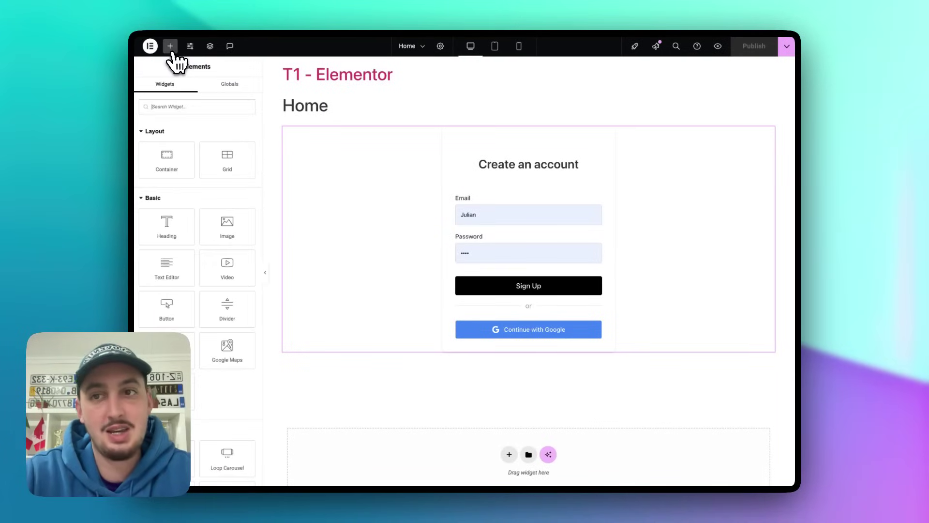
{"action": "type", "text": "mem"}
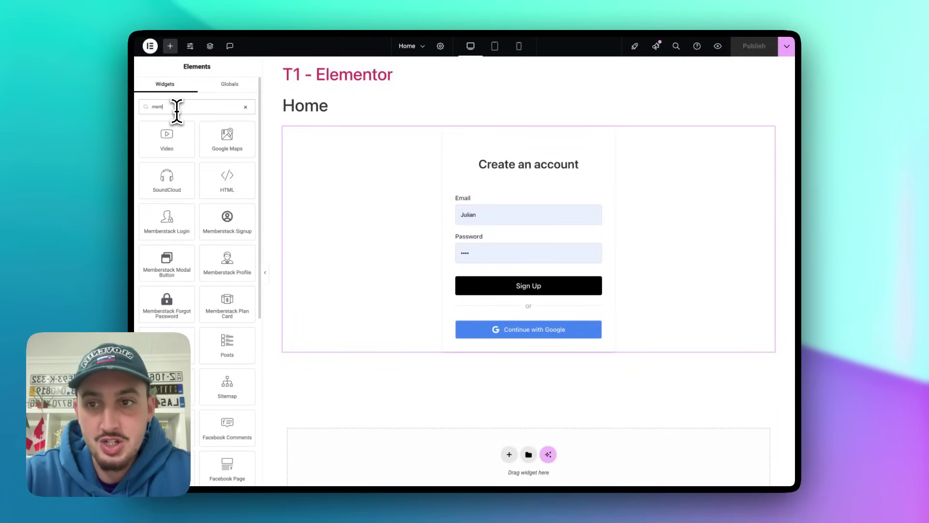
{"action": "type", "text": "ber"}
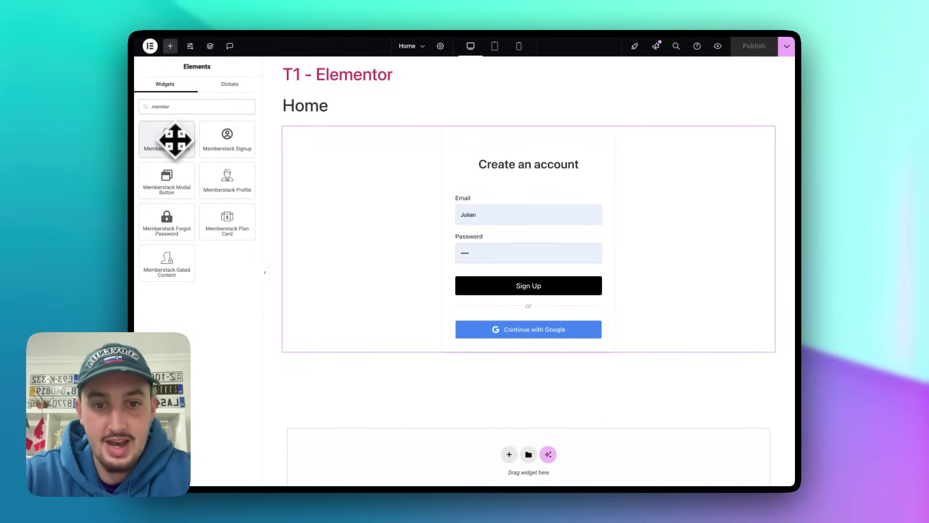
{"action": "left_click_drag", "start_coordinate": [174, 141], "coordinate": [529, 450]}
{"action": "scroll", "coordinate": [457, 276], "scroll_direction": "down", "scroll_amount": 4}
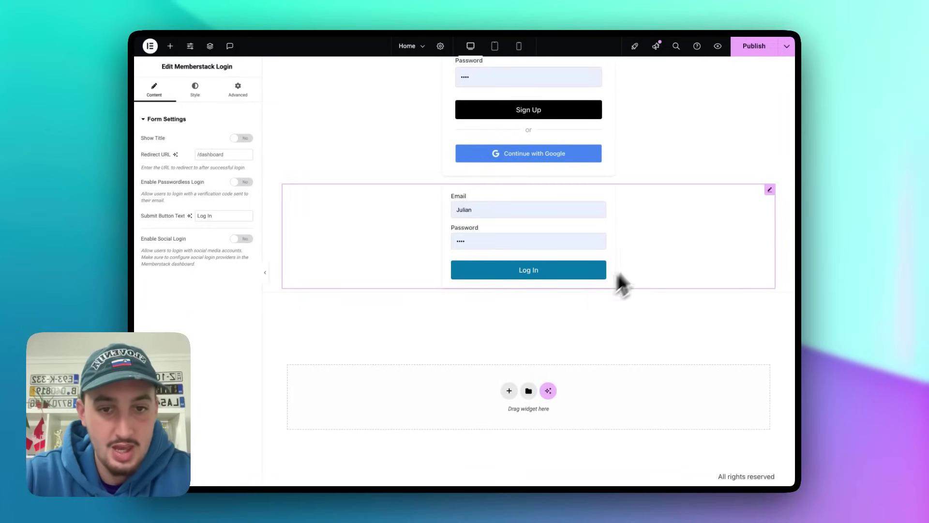
Enable social login with Google and show the title on the login form.
{"action": "left_click", "coordinate": [242, 238]}
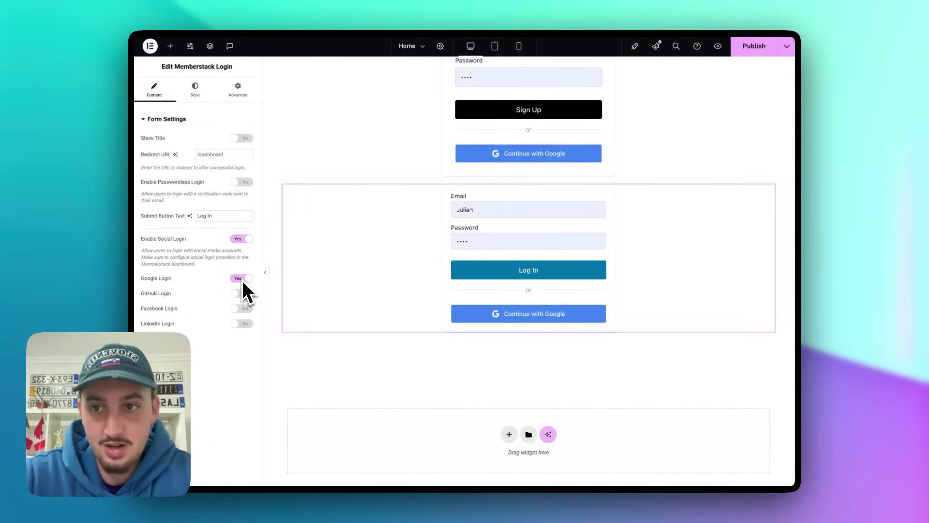
{"action": "left_click", "coordinate": [241, 139]}
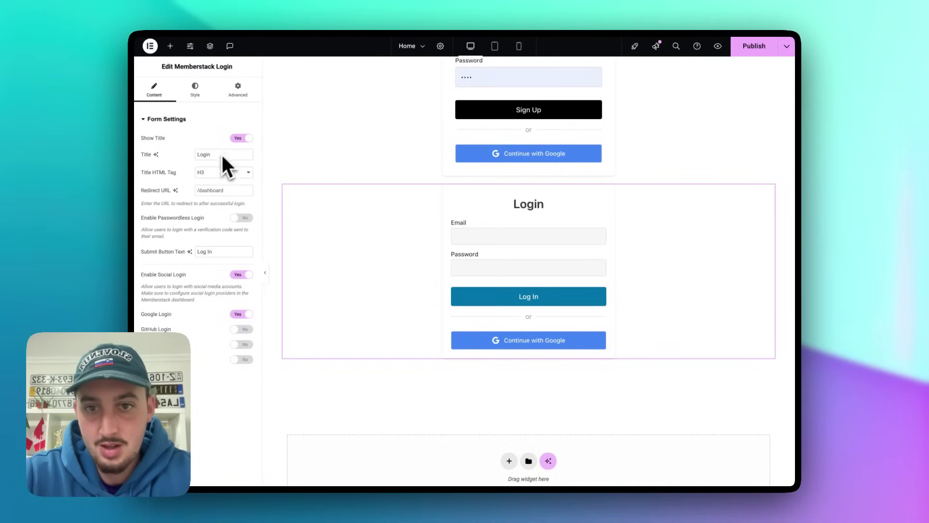
{"action": "scroll", "coordinate": [455, 211], "scroll_direction": "up", "scroll_amount": 4}
{"action": "scroll", "coordinate": [458, 212], "scroll_direction": "down", "scroll_amount": 5}
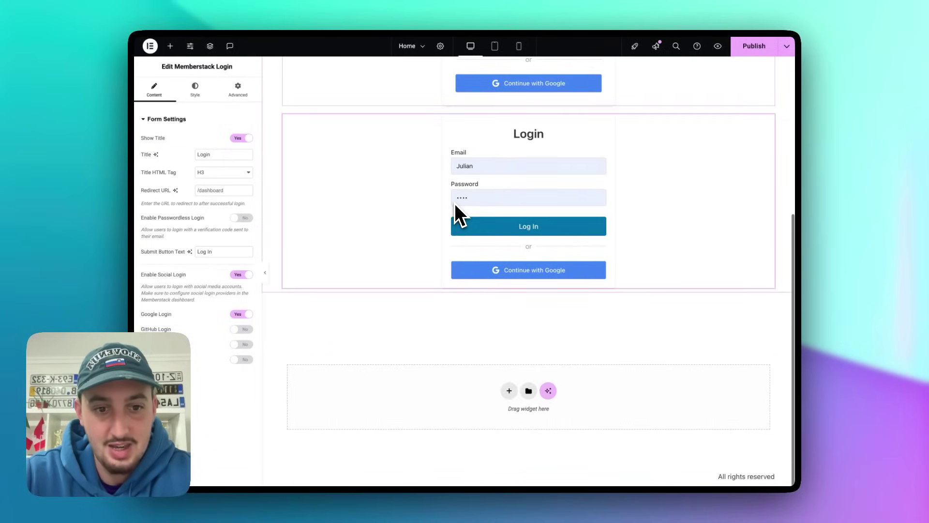
Review the login form's style and advanced settings and publish the Home page.
{"action": "left_click", "coordinate": [201, 92]}
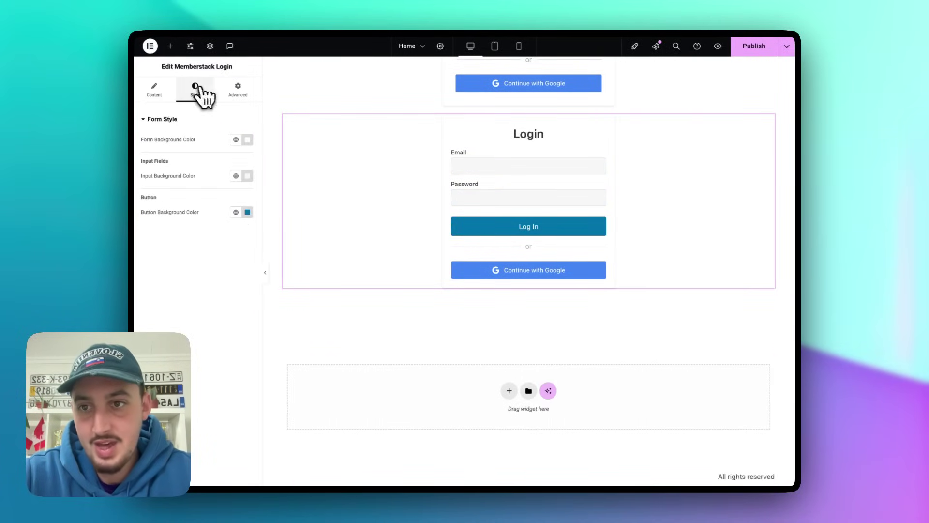
{"action": "left_click", "coordinate": [236, 92]}
{"action": "scroll", "coordinate": [382, 113], "scroll_direction": "up", "scroll_amount": 5}
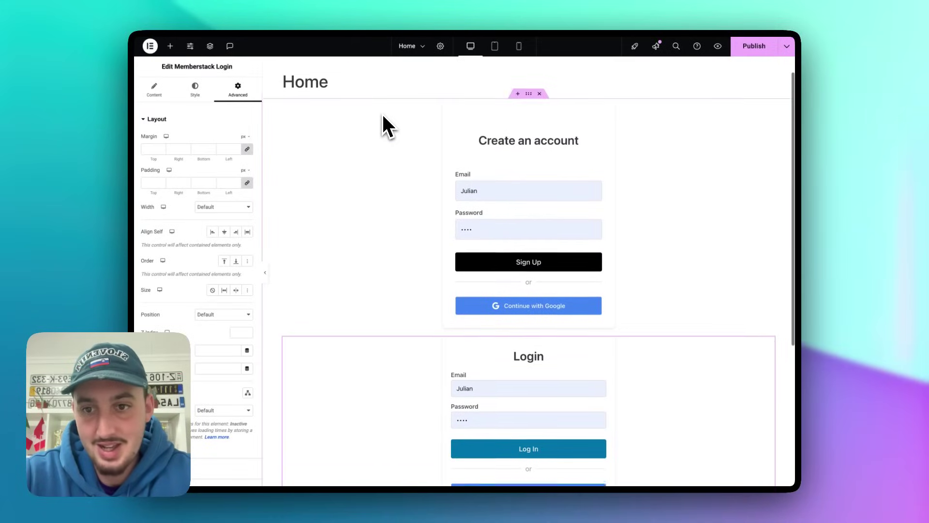
{"action": "left_click", "coordinate": [749, 48]}
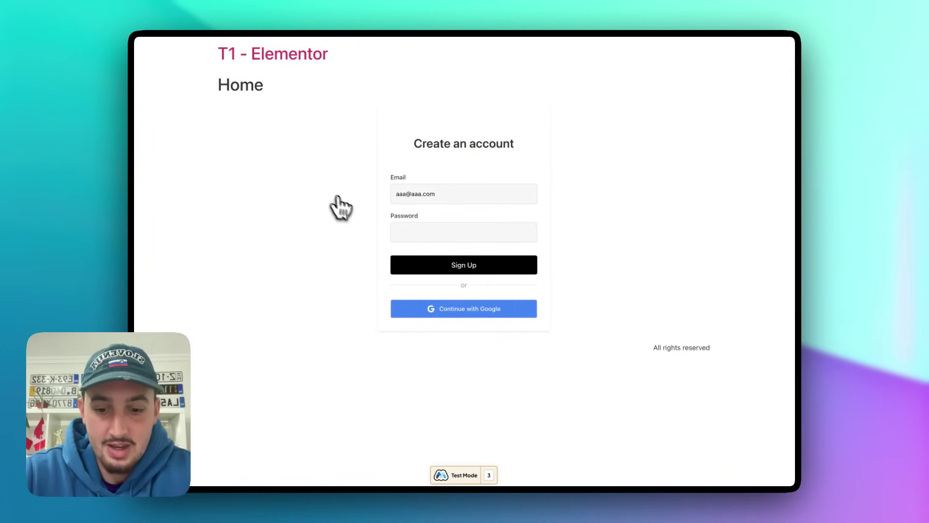
Examine the signup and login forms on the published Home page, including their e-mail fields and Google options.
{"action": "scroll", "coordinate": [346, 232], "scroll_direction": "down", "scroll_amount": 2}
{"action": "scroll", "coordinate": [349, 237], "scroll_direction": "down", "scroll_amount": 1}
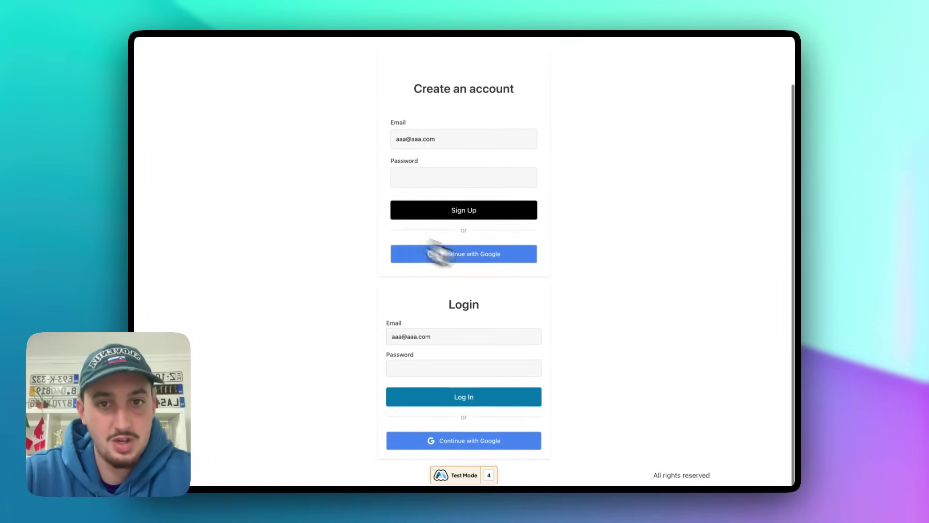
{"action": "left_click", "coordinate": [426, 141]}
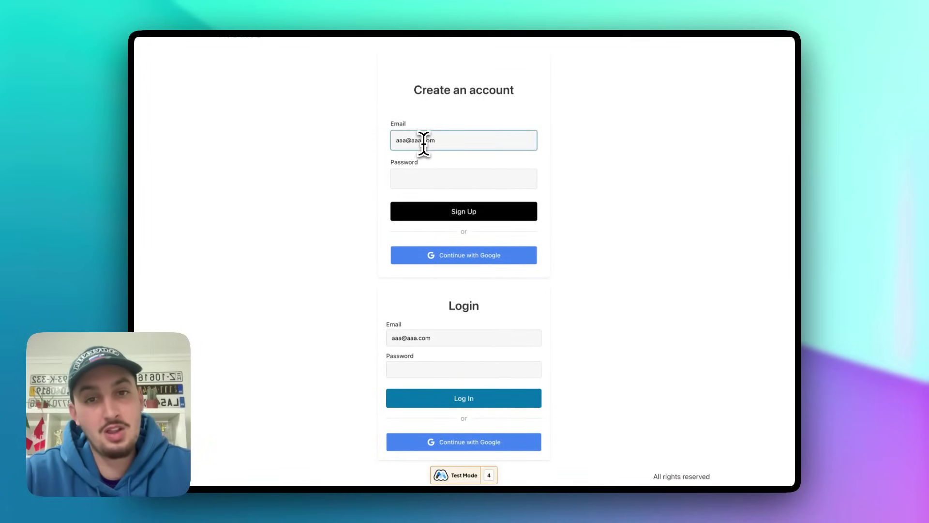
{"action": "left_click_drag", "start_coordinate": [390, 337], "coordinate": [456, 338]}
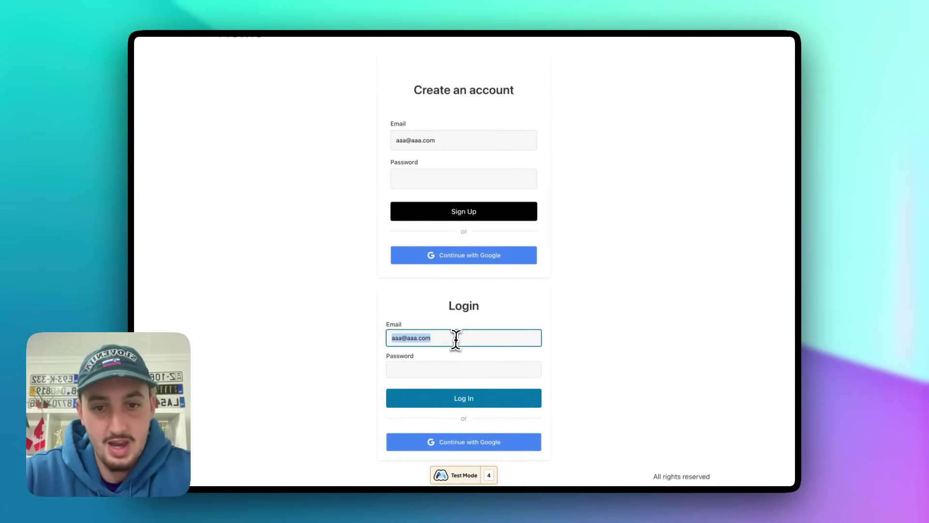
{"action": "left_click", "coordinate": [421, 338]}
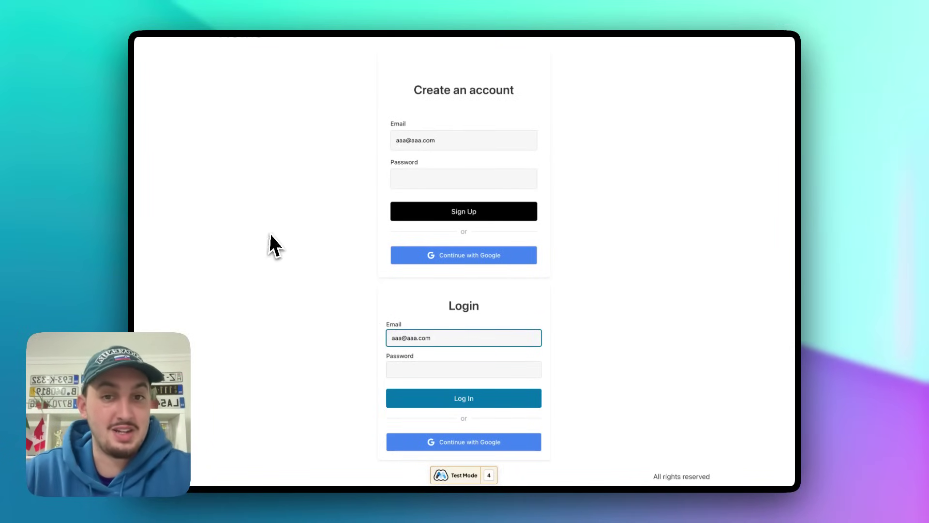
{"action": "left_click", "coordinate": [482, 260]}
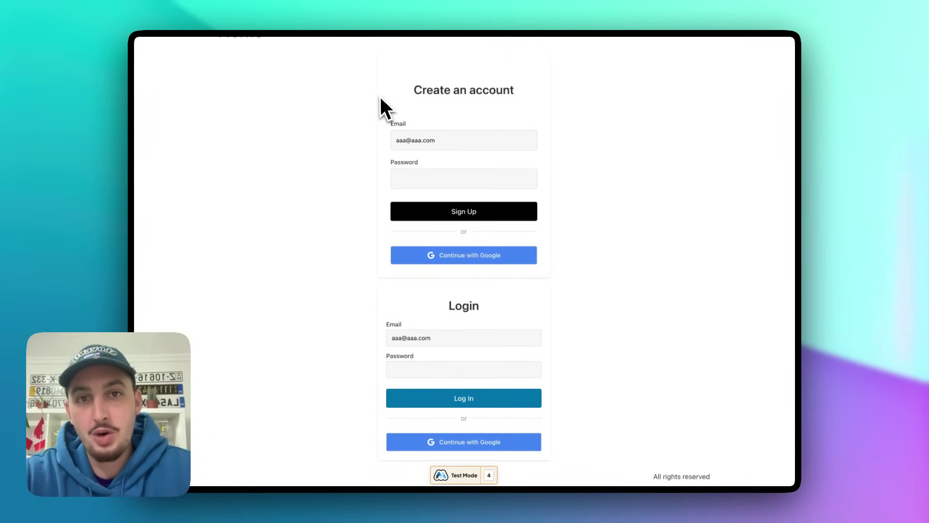
Exit the Home page's Elementor editor and return to the WordPress pages list.
{"action": "scroll", "coordinate": [367, 160], "scroll_direction": "up", "scroll_amount": 2}
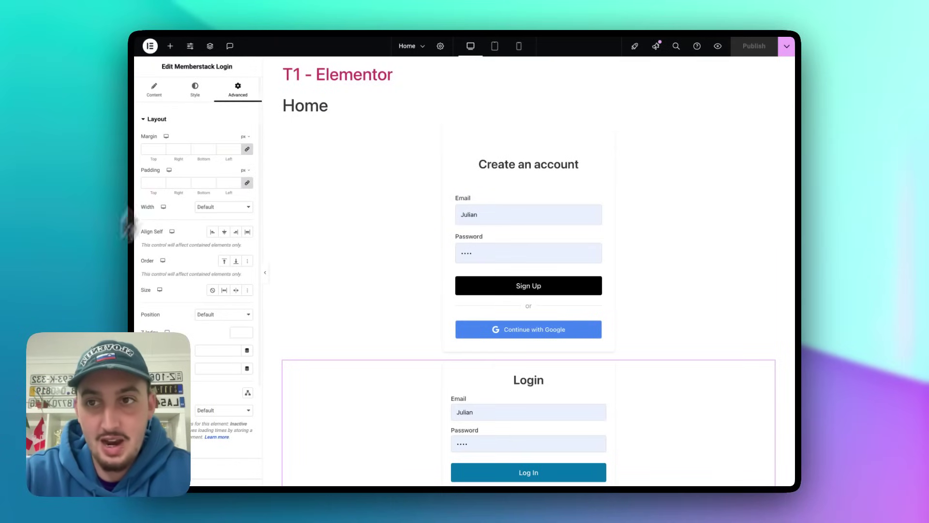
{"action": "left_click", "coordinate": [150, 46]}
{"action": "left_click", "coordinate": [176, 141]}
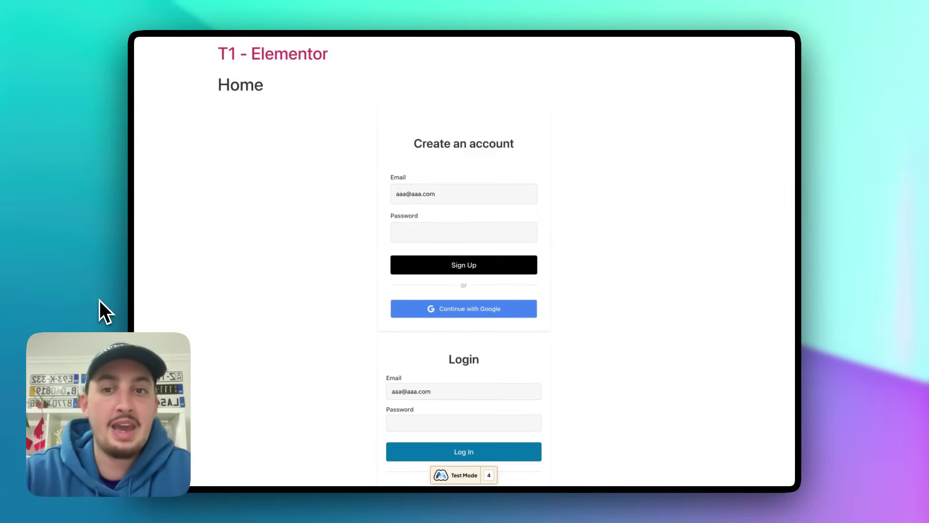
Open the site's "gated" page in the browser to test access to it.
{"action": "mouse_move", "coordinate": [91, 67]}
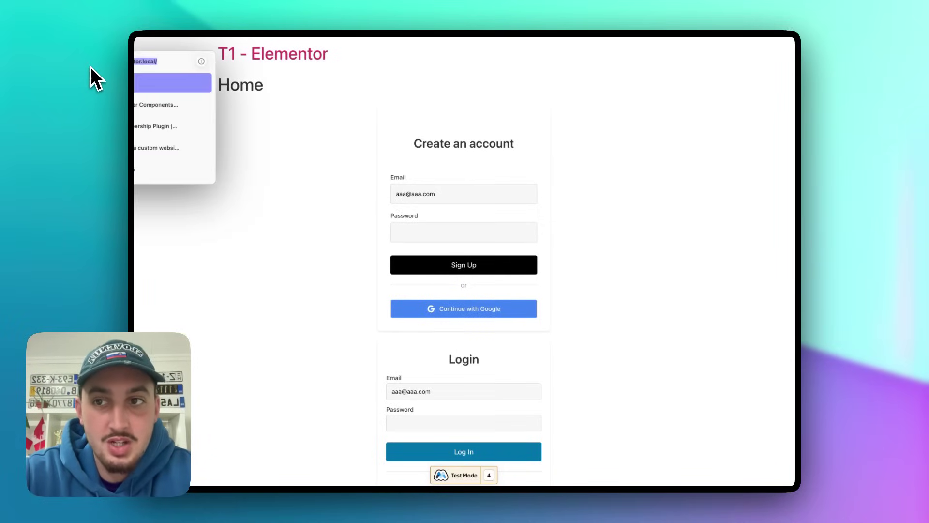
{"action": "left_click", "coordinate": [165, 62]}
{"action": "type", "text": "gated"}
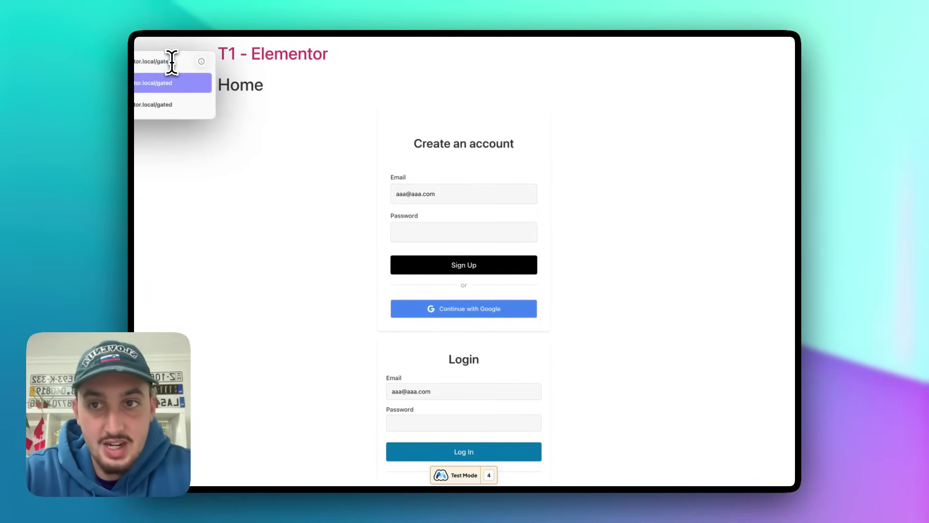
{"action": "key", "text": "Return"}
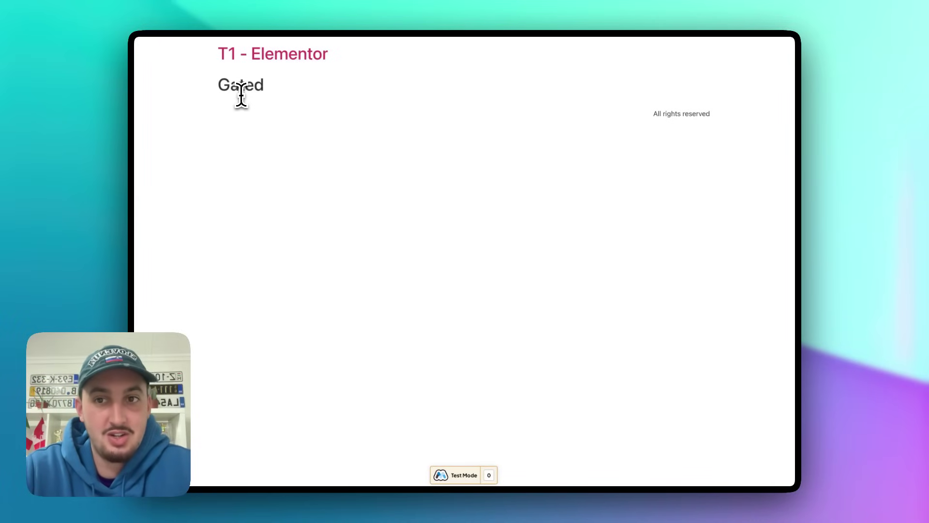
Open the member details in the Memberstack test-mode inspector and log the test member out.
{"action": "left_click", "coordinate": [489, 474]}
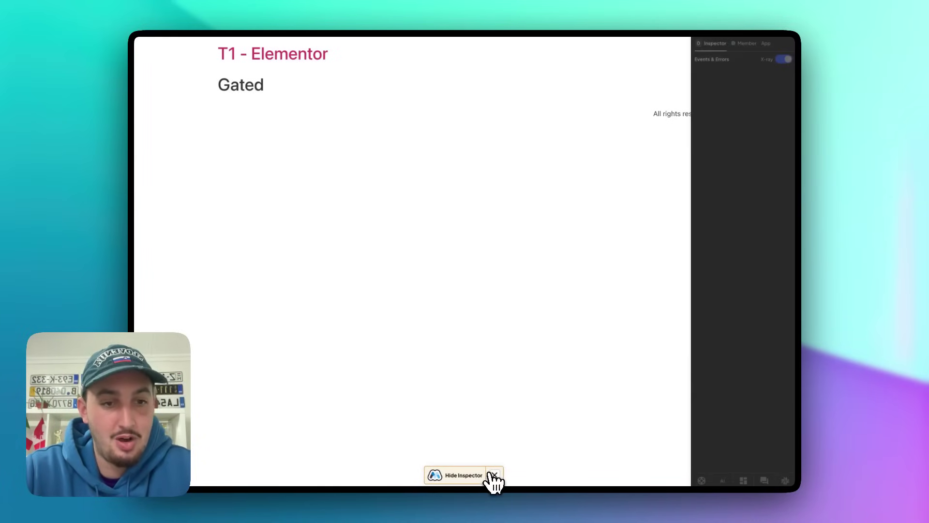
{"action": "left_click", "coordinate": [747, 45]}
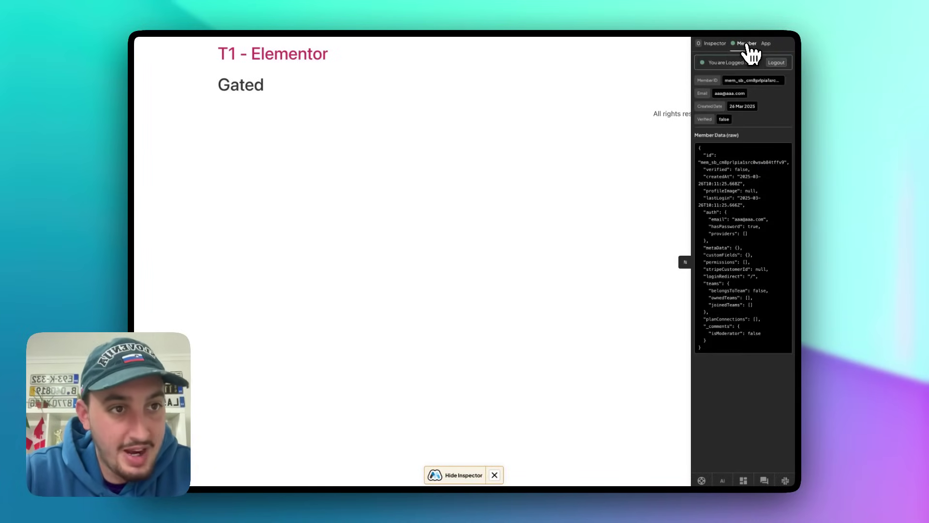
{"action": "left_click", "coordinate": [776, 63]}
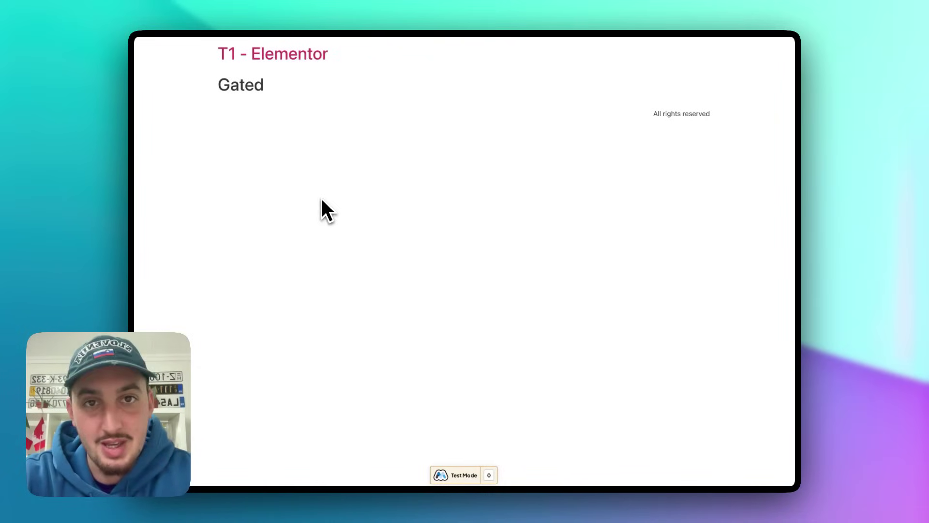
Switch to the Memberstack dashboard and add gated content named "Gated" with access granted to All Members.
{"action": "key", "text": "super+bracketleft"}
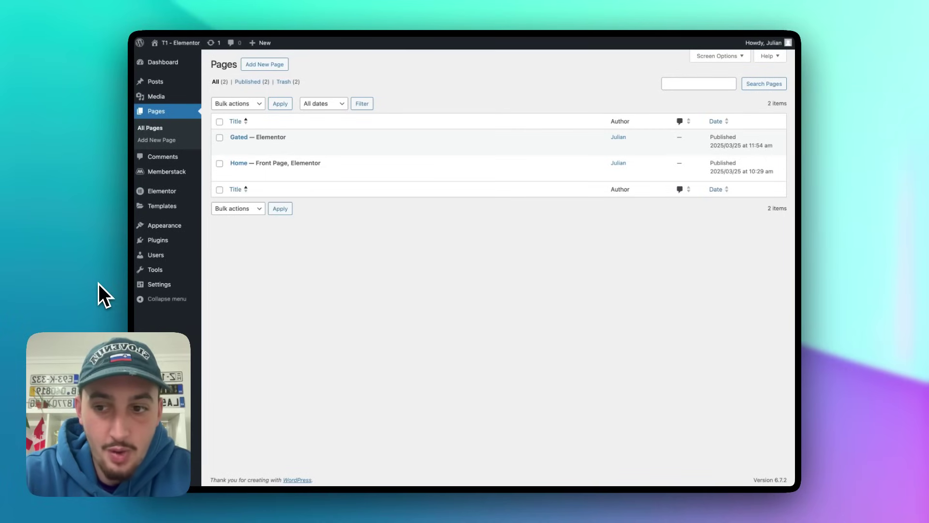
{"action": "key", "text": "ctrl+Tab"}
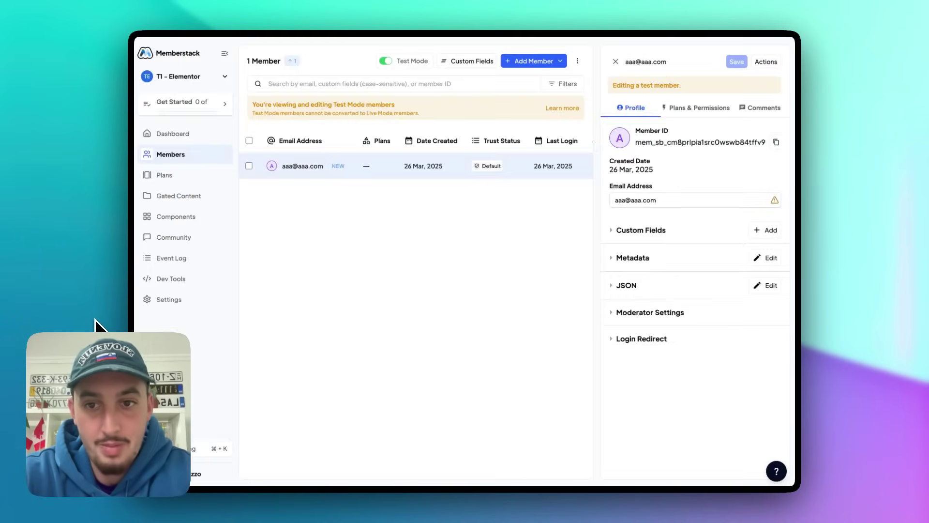
{"action": "left_click", "coordinate": [178, 195]}
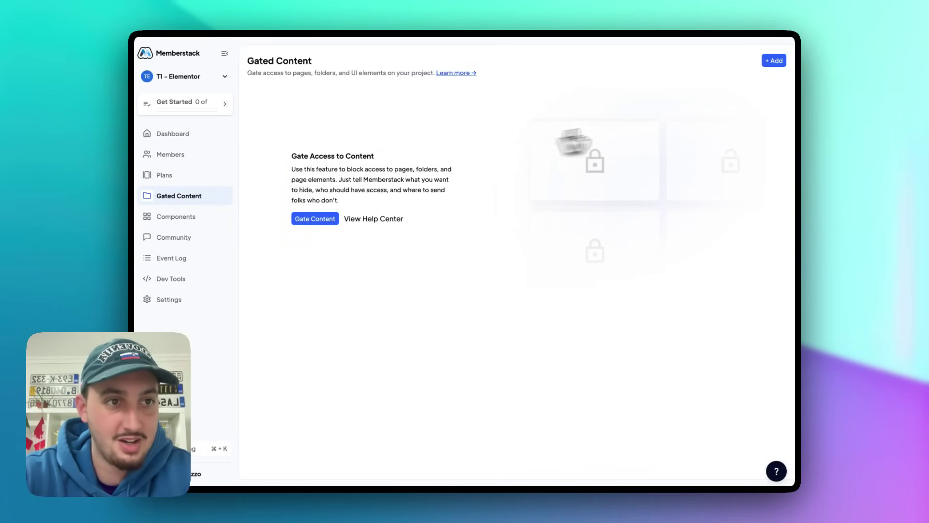
{"action": "left_click", "coordinate": [773, 61]}
{"action": "left_click", "coordinate": [699, 104]}
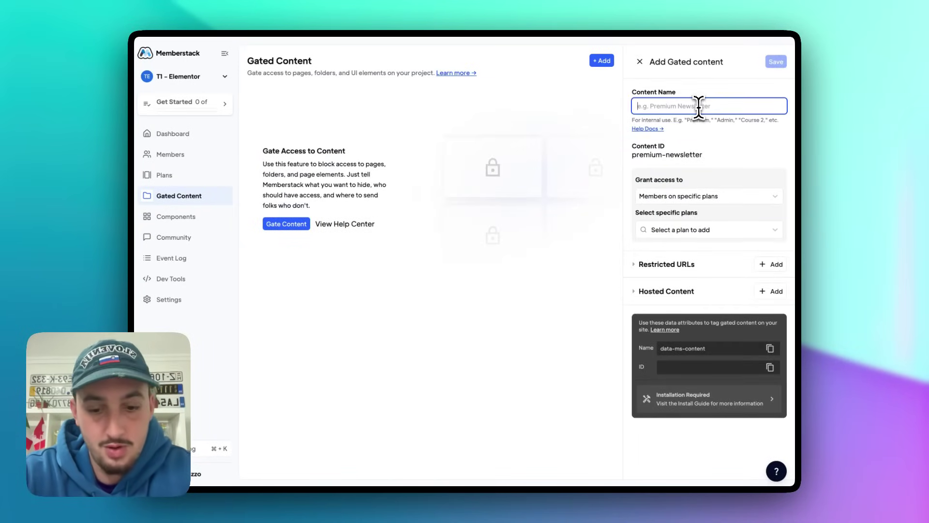
{"action": "type", "text": "Gated"}
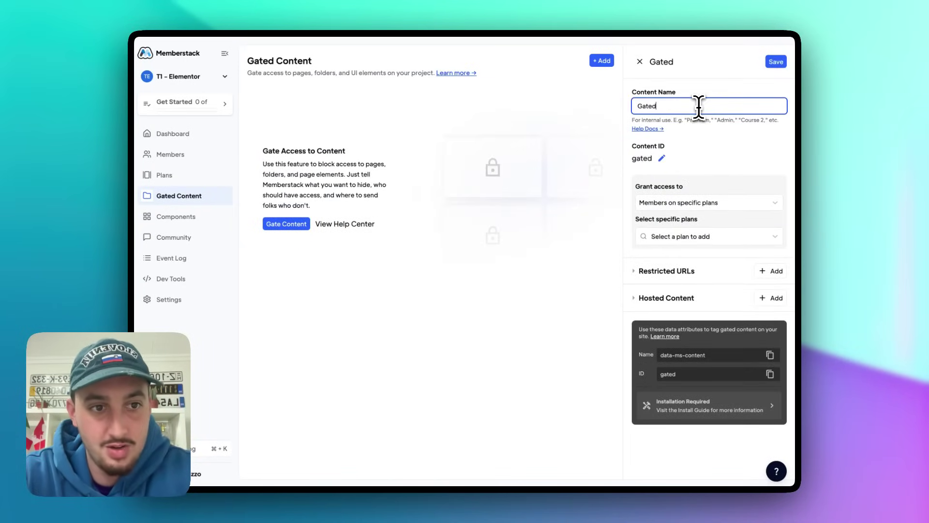
{"action": "left_click", "coordinate": [670, 201]}
{"action": "left_click", "coordinate": [667, 235]}
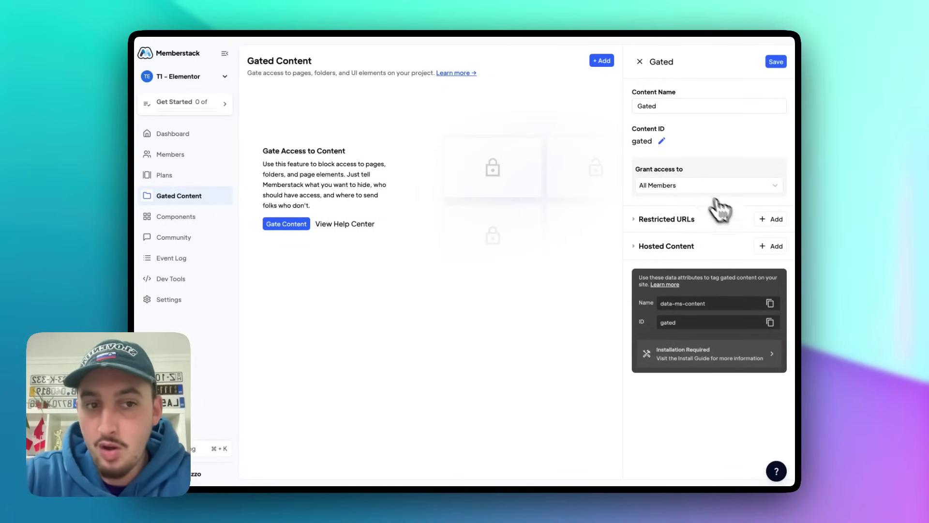
Add a restricted URL starting with "gated" to the gated content and save it.
{"action": "left_click", "coordinate": [772, 219]}
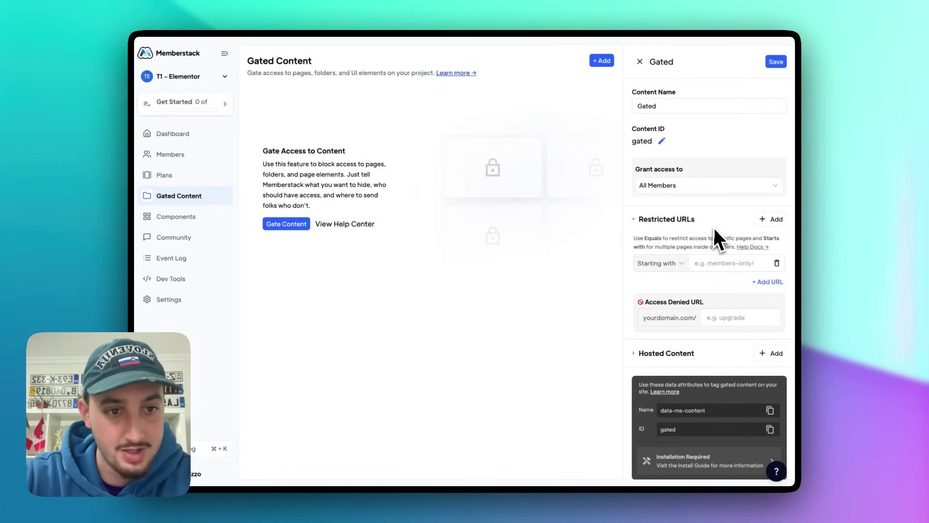
{"action": "left_click", "coordinate": [707, 263]}
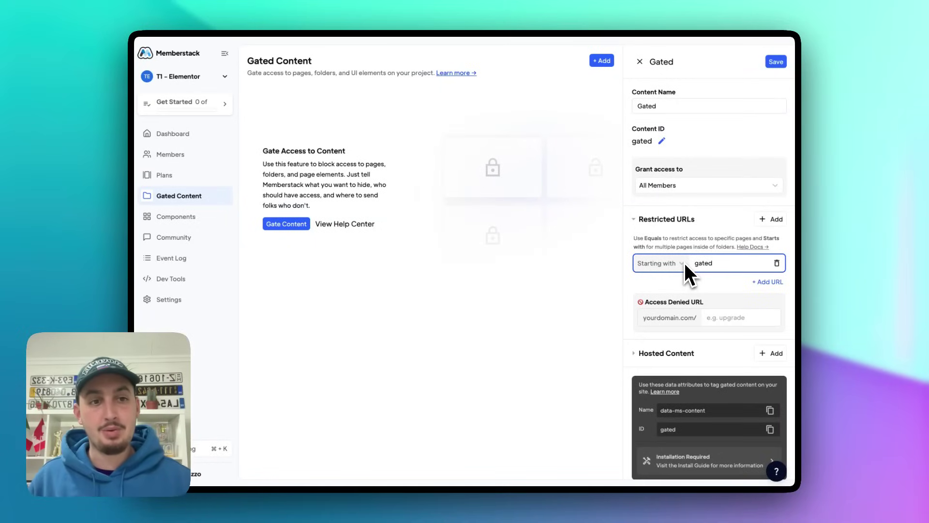
{"action": "left_click", "coordinate": [659, 263]}
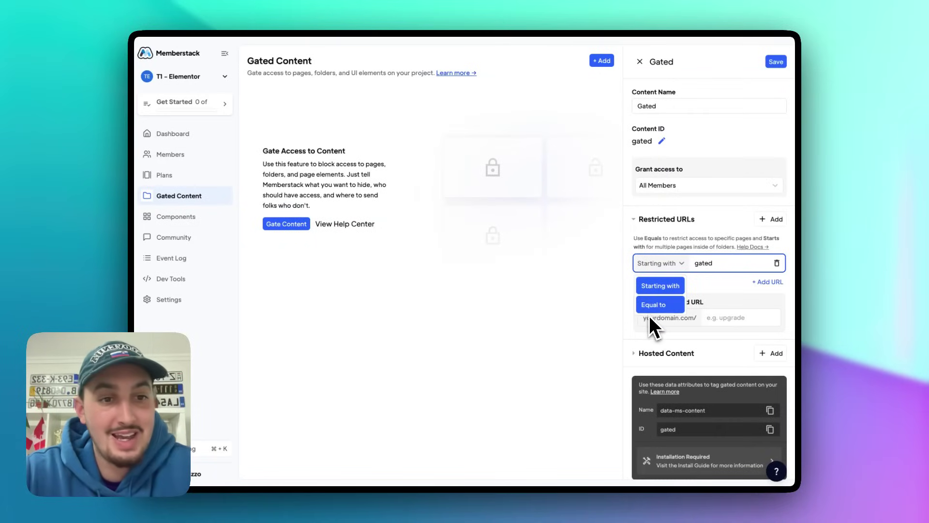
{"action": "left_click", "coordinate": [656, 269]}
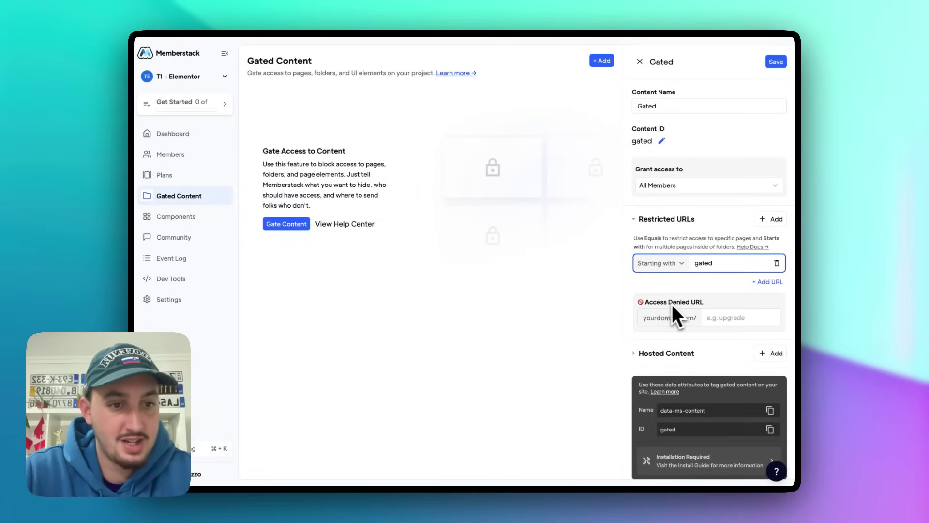
{"action": "scroll", "coordinate": [711, 317], "scroll_direction": "down", "scroll_amount": 1}
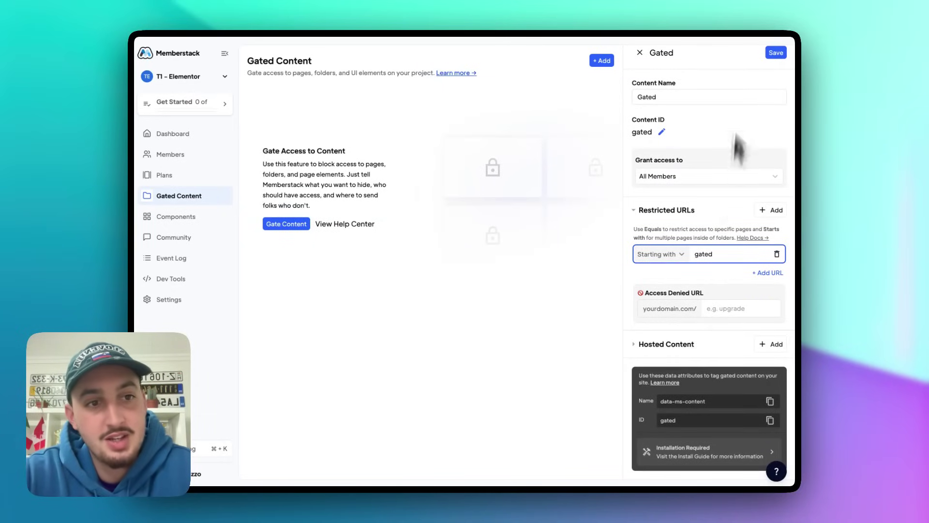
{"action": "left_click", "coordinate": [775, 54]}
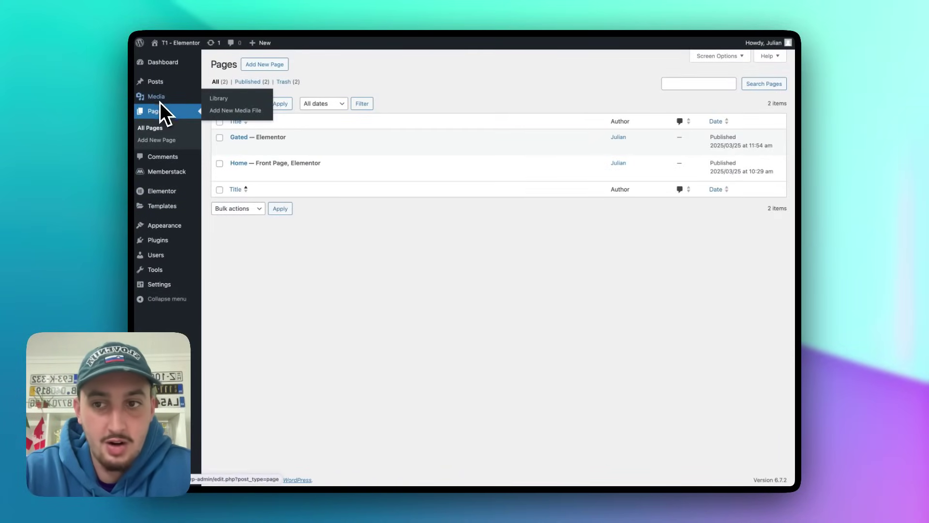
Switch to WordPress and refresh the gated content list in the Memberstack settings.
{"action": "left_click", "coordinate": [162, 173]}
{"action": "left_click", "coordinate": [350, 121]}
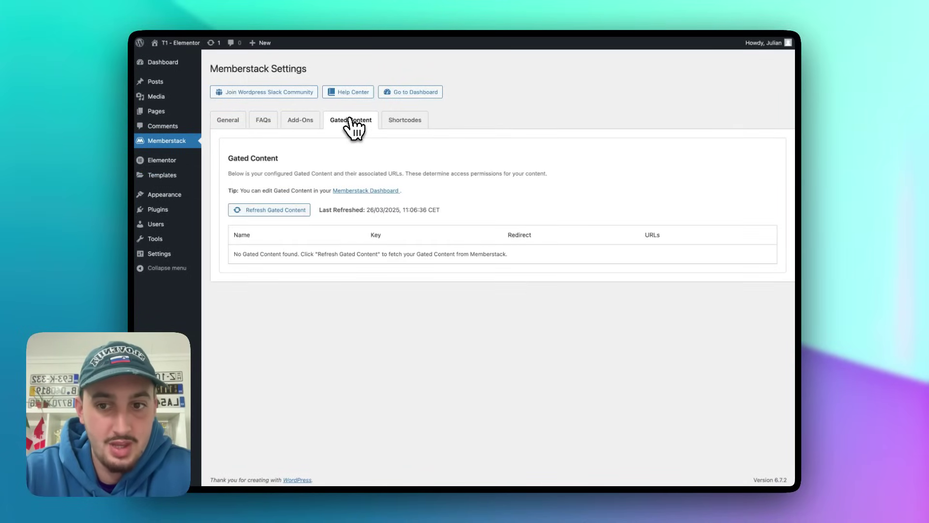
{"action": "left_click", "coordinate": [254, 212]}
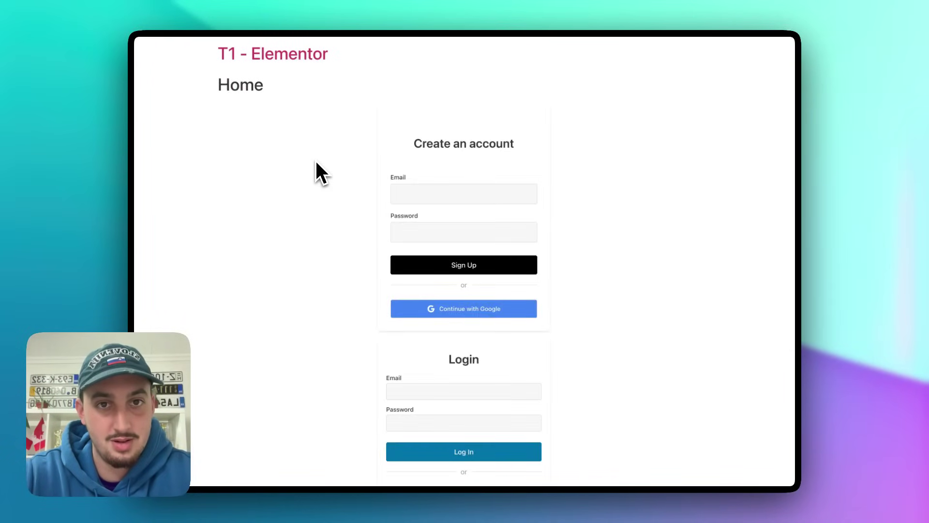
Create a test account on the published Home page by entering an e-mail and password in the signup form.
{"action": "scroll", "coordinate": [317, 217], "scroll_direction": "down", "scroll_amount": 2}
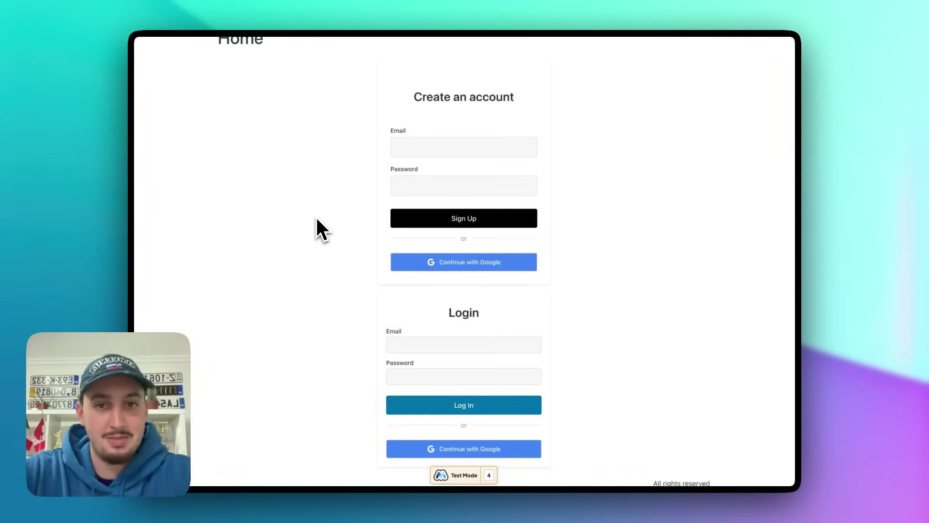
{"action": "left_click", "coordinate": [437, 146]}
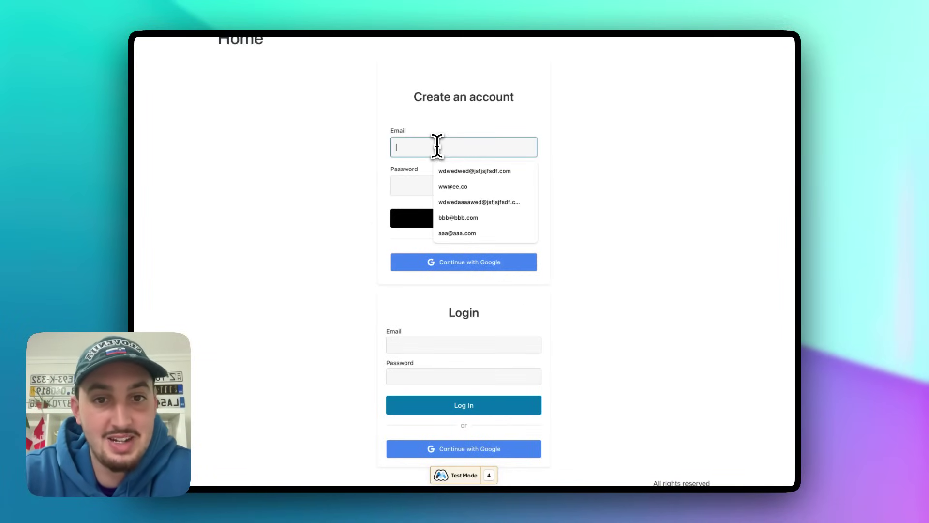
{"action": "left_click", "coordinate": [452, 170]}
{"action": "left_click", "coordinate": [433, 181]}
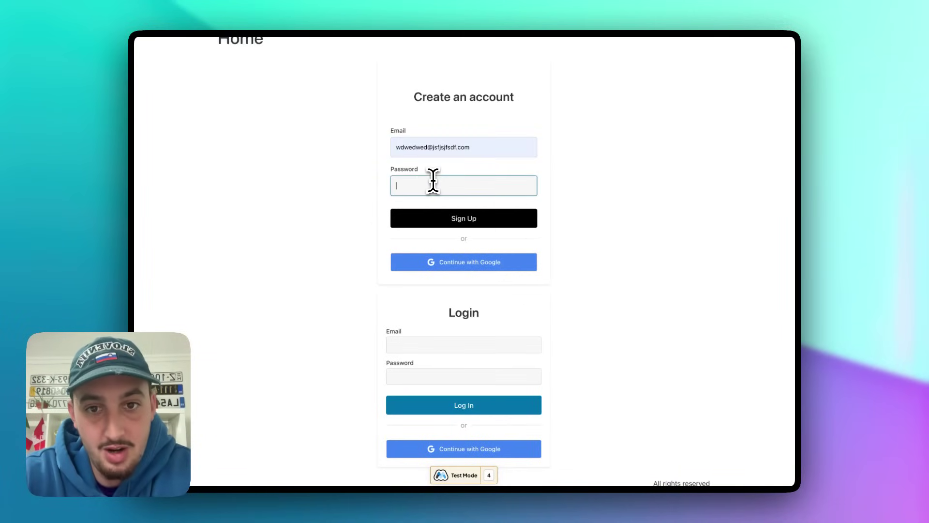
{"action": "left_click", "coordinate": [458, 227]}
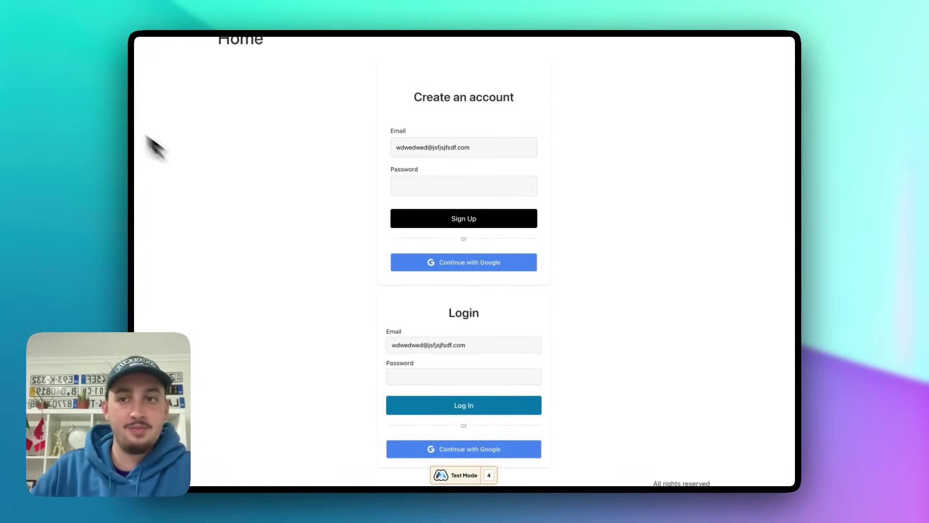
{"action": "key", "text": "super+l"}
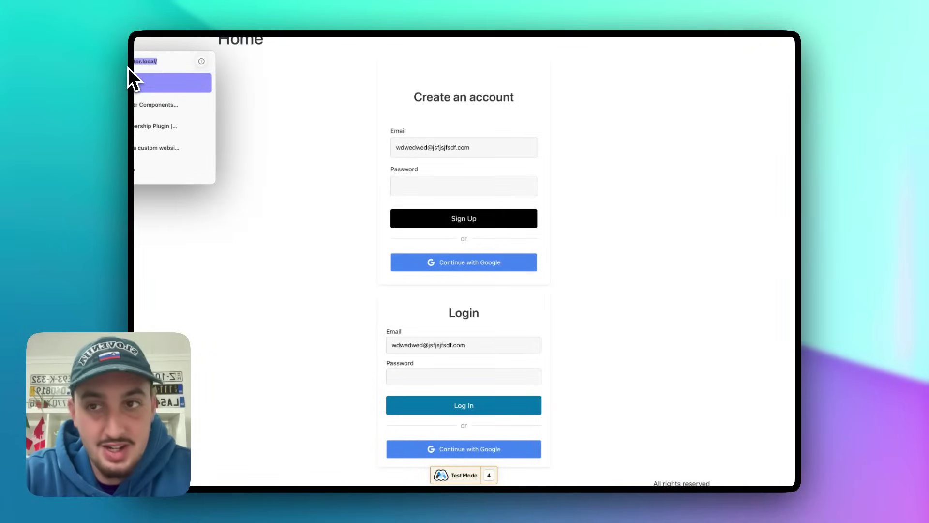
{"action": "key", "text": "Escape"}
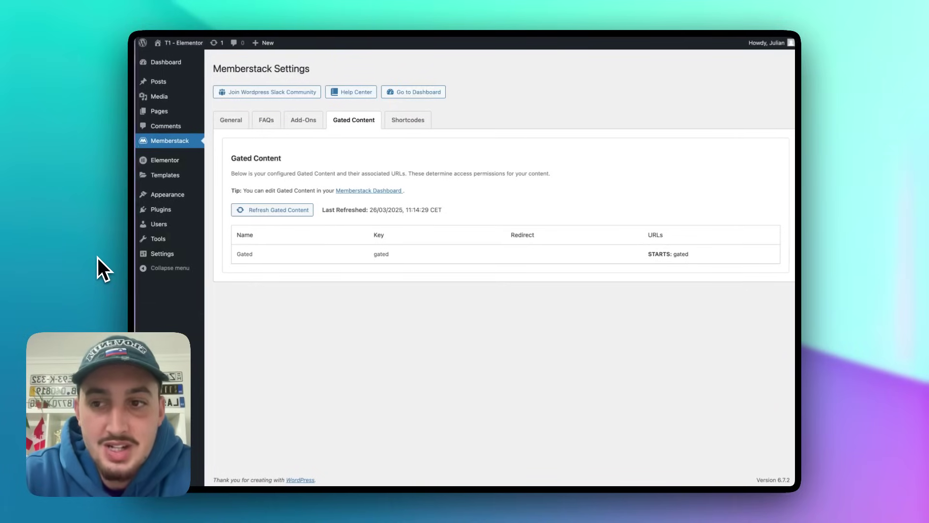
{"action": "left_click", "coordinate": [98, 257]}
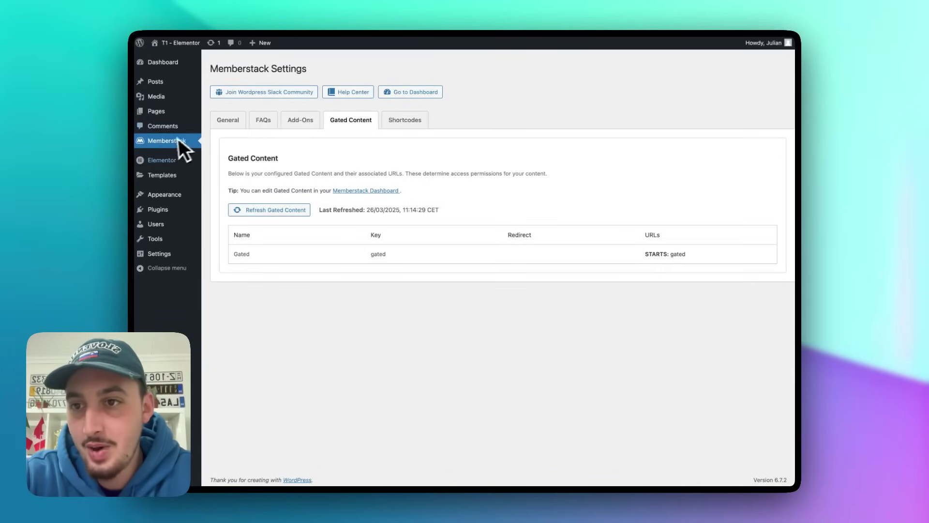
Open the Gated page from the WordPress pages list for editing with Elementor.
{"action": "mouse_move", "coordinate": [162, 165]}
{"action": "left_click", "coordinate": [156, 112]}
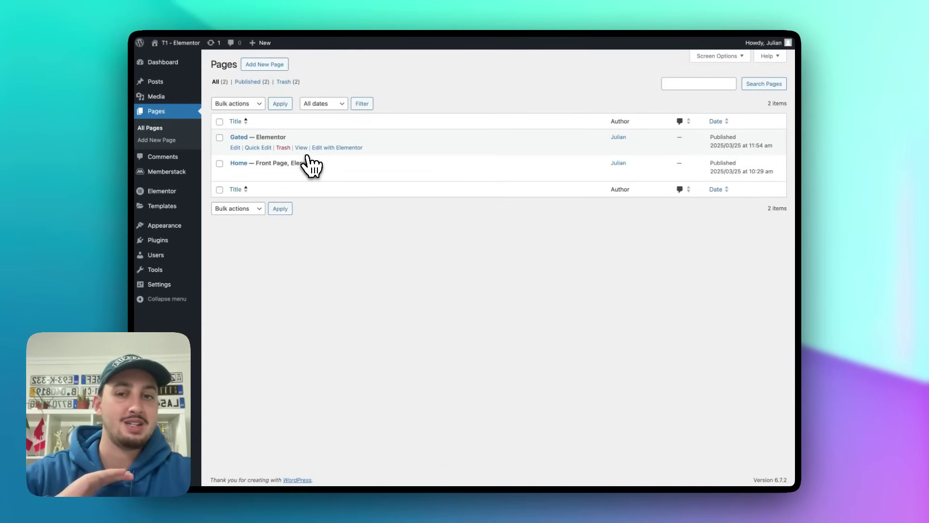
{"action": "left_click", "coordinate": [339, 148]}
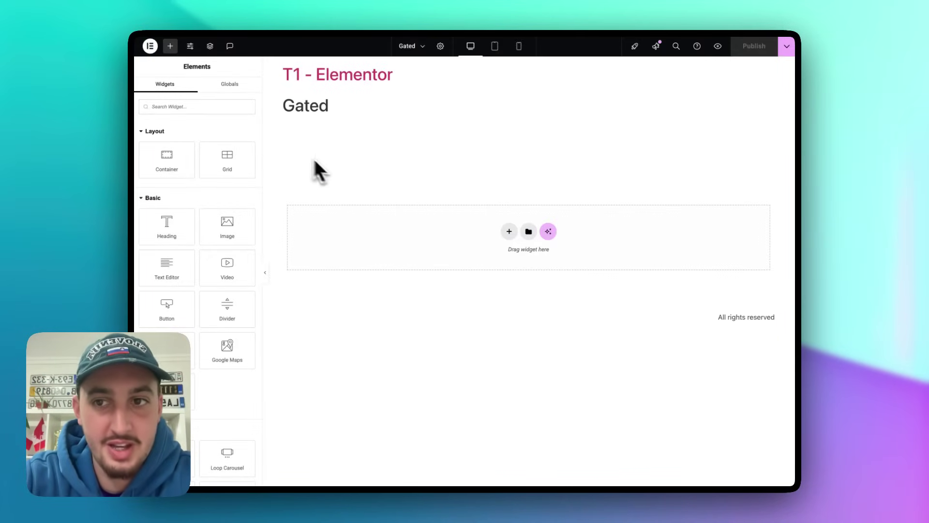
Find the Memberstack Profile widget by searching for "membe" and place it on the Gated page.
{"action": "left_click", "coordinate": [185, 107]}
{"action": "type", "text": "membe"}
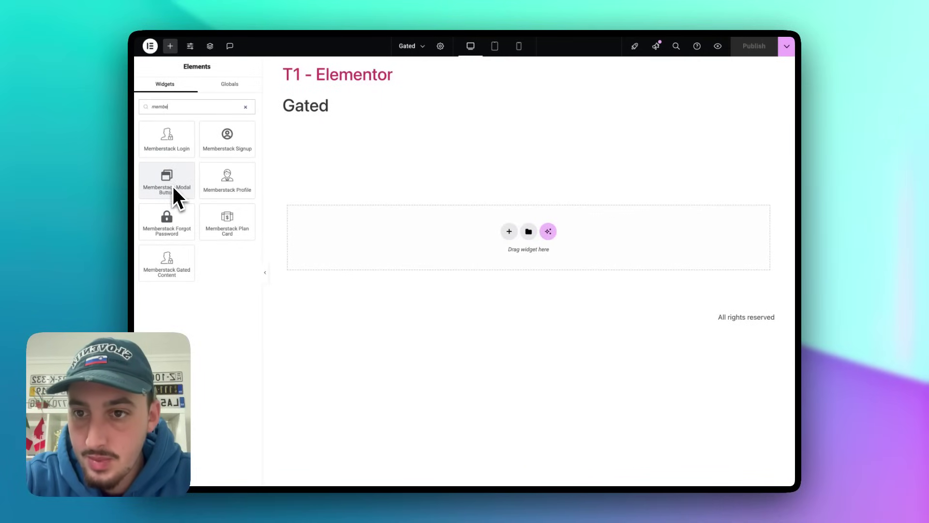
{"action": "left_click", "coordinate": [239, 189]}
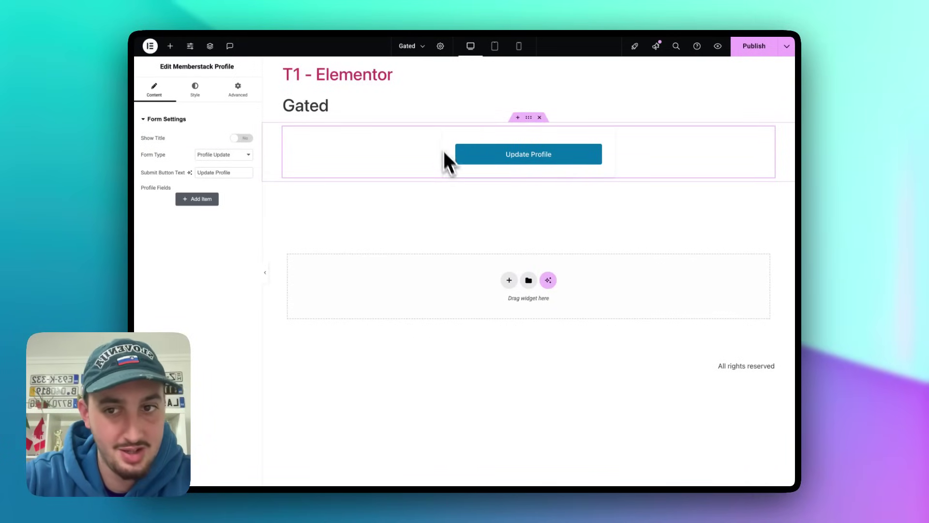
Show the title on the profile form and add a profile field linked to the First Name Memberstack field.
{"action": "left_click", "coordinate": [242, 138]}
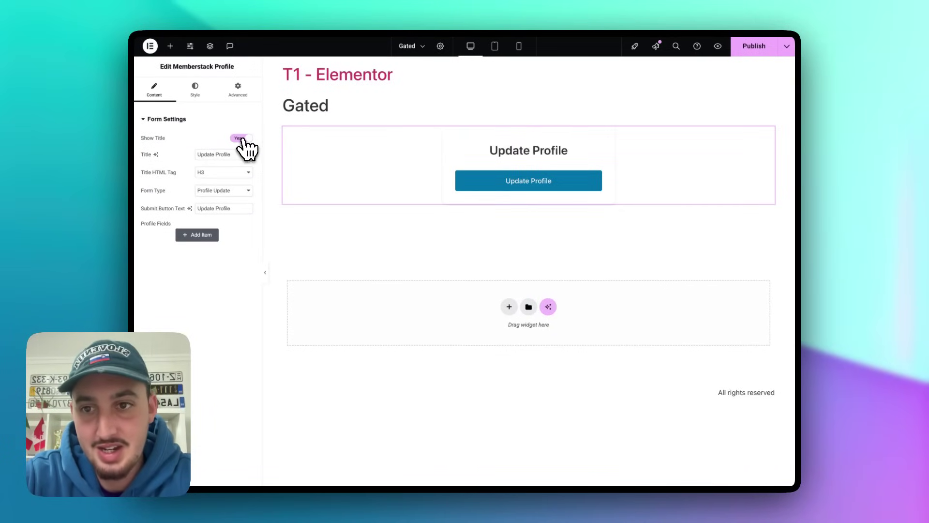
{"action": "left_click", "coordinate": [200, 235]}
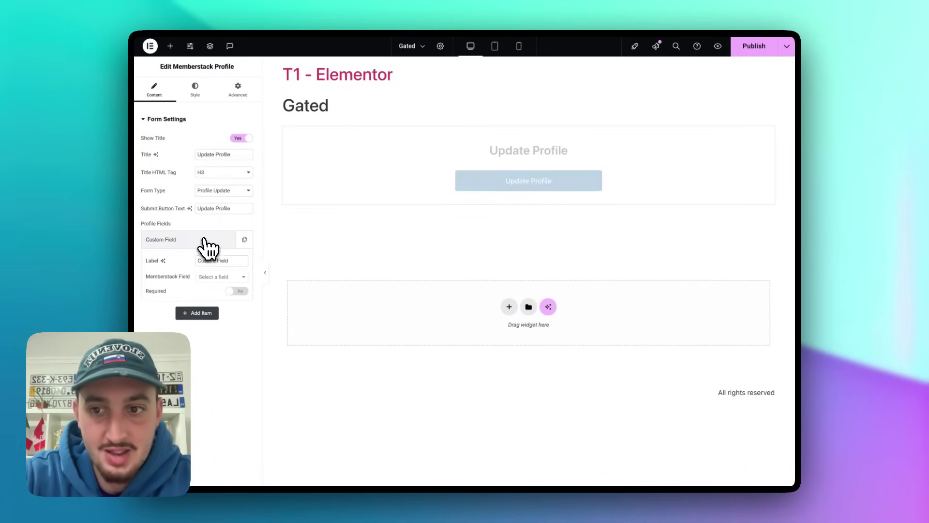
{"action": "left_click", "coordinate": [213, 277]}
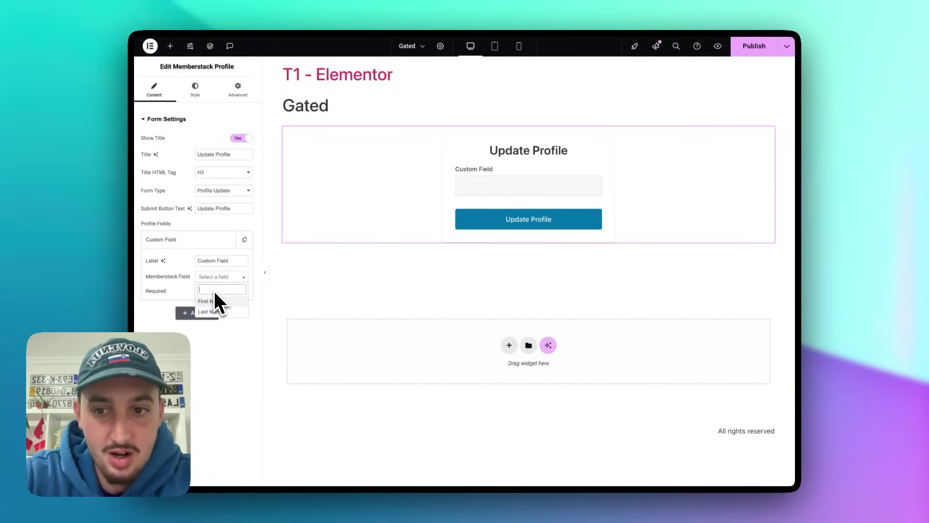
{"action": "left_click", "coordinate": [216, 310]}
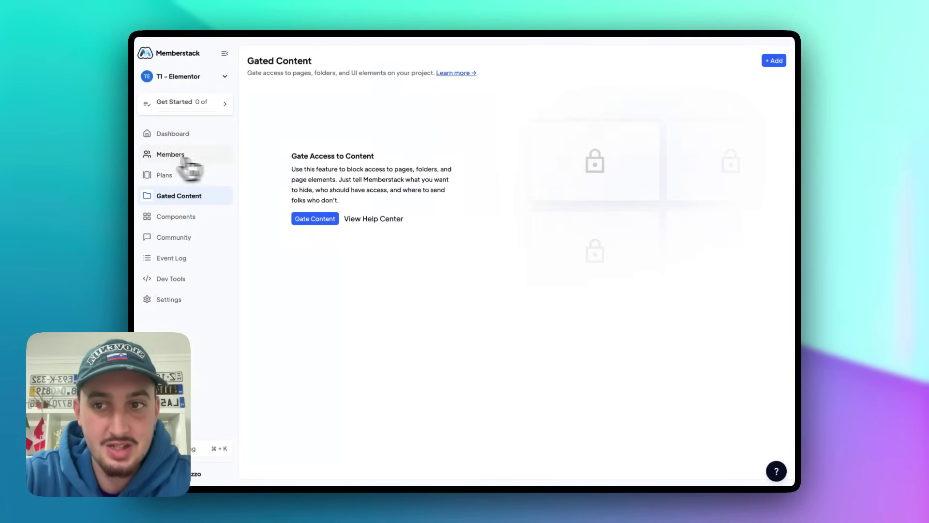
Switch to the Memberstack dashboard, discard the unsaved gated content changes, and add a member custom field named Country.
{"action": "left_click", "coordinate": [167, 155]}
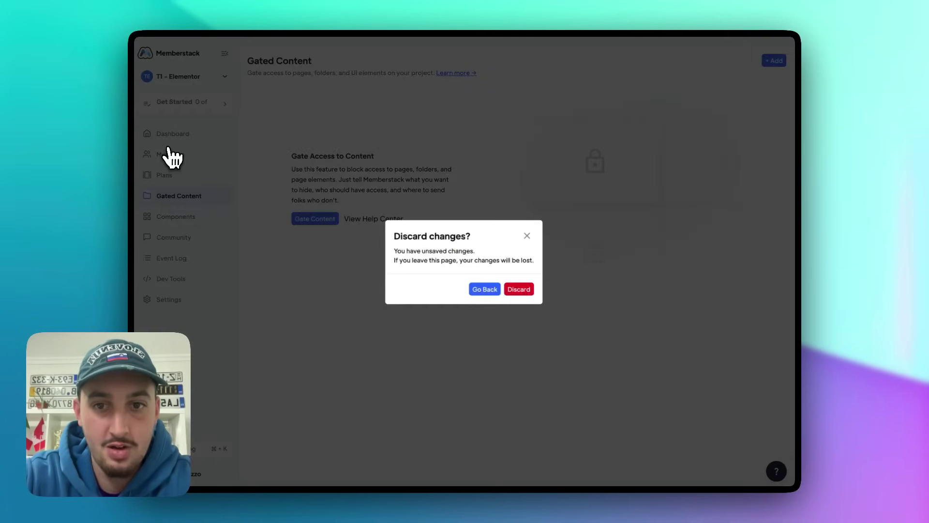
{"action": "left_click", "coordinate": [521, 290]}
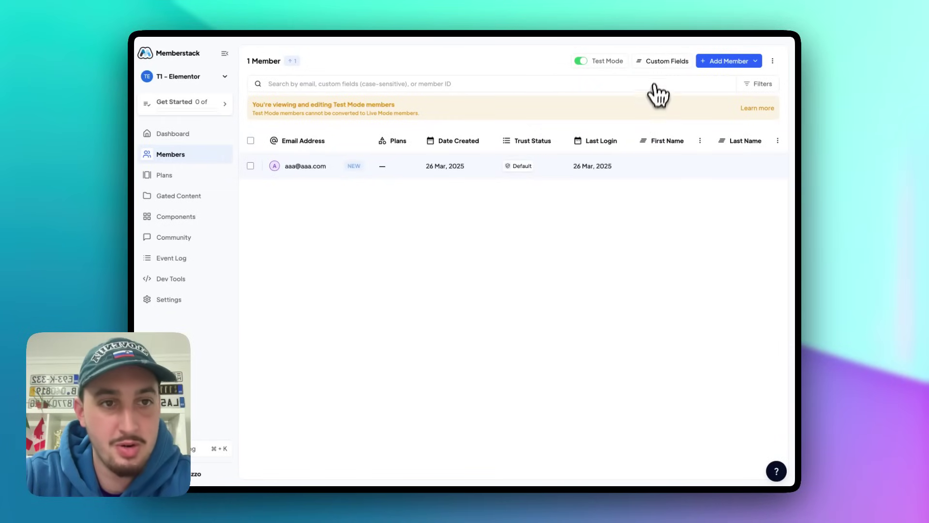
{"action": "left_click", "coordinate": [656, 63]}
{"action": "left_click", "coordinate": [675, 124]}
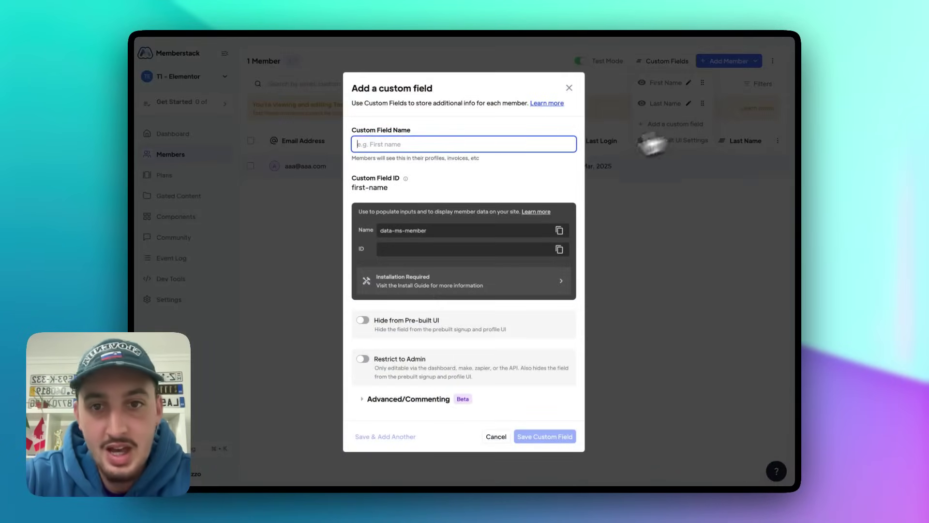
{"action": "type", "text": "Co"}
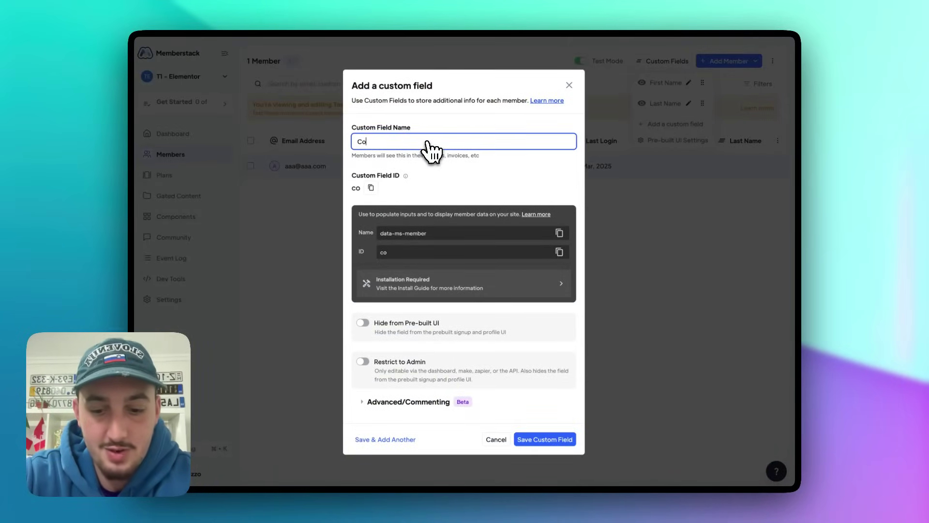
{"action": "type", "text": "urntry"}
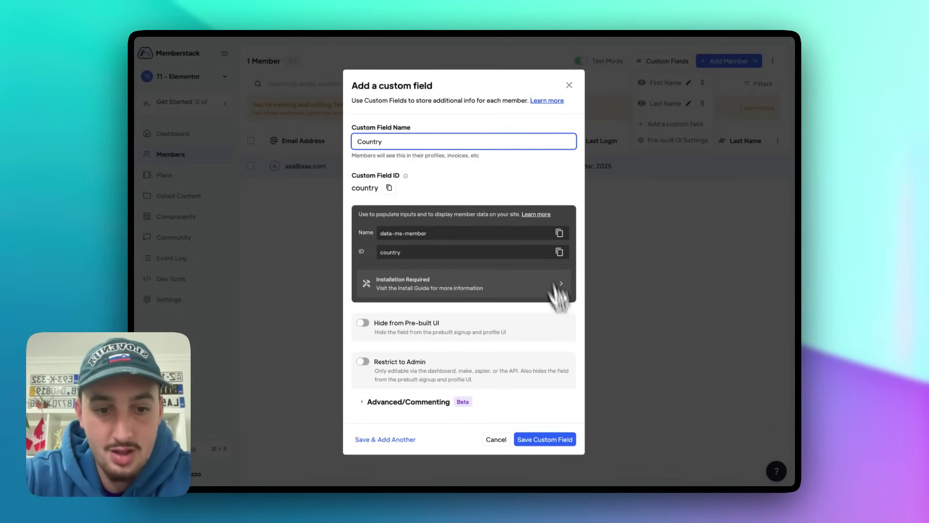
{"action": "left_click", "coordinate": [556, 440]}
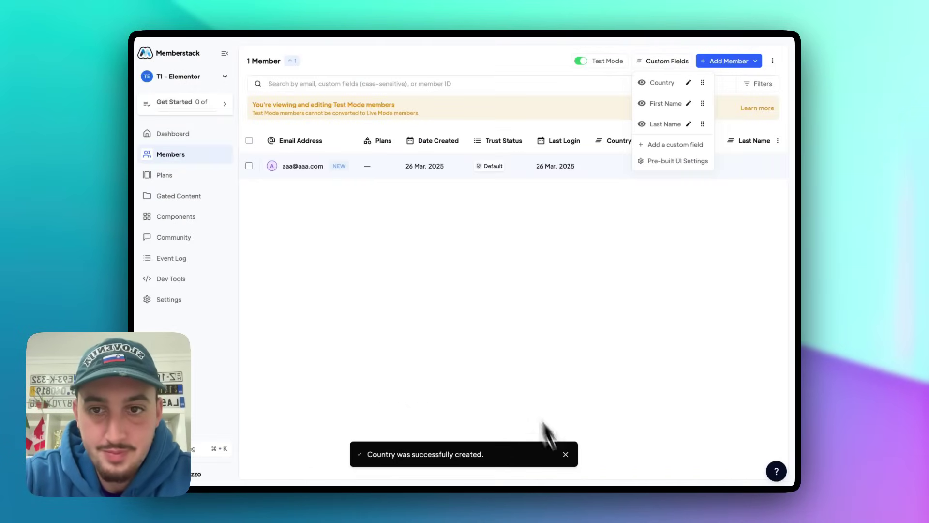
{"action": "left_click", "coordinate": [568, 222]}
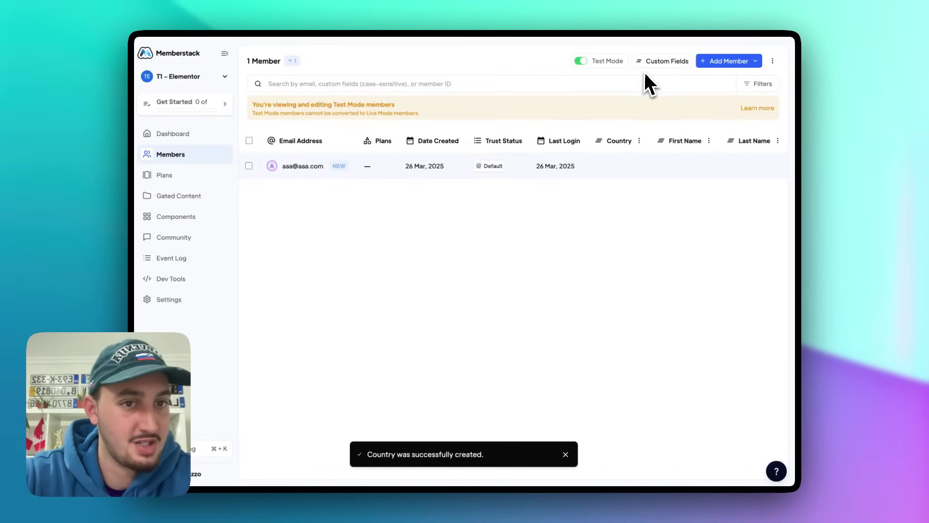
Return to the Elementor editor and label the profile form's first field "First name".
{"action": "key", "text": "ctrl+Tab"}
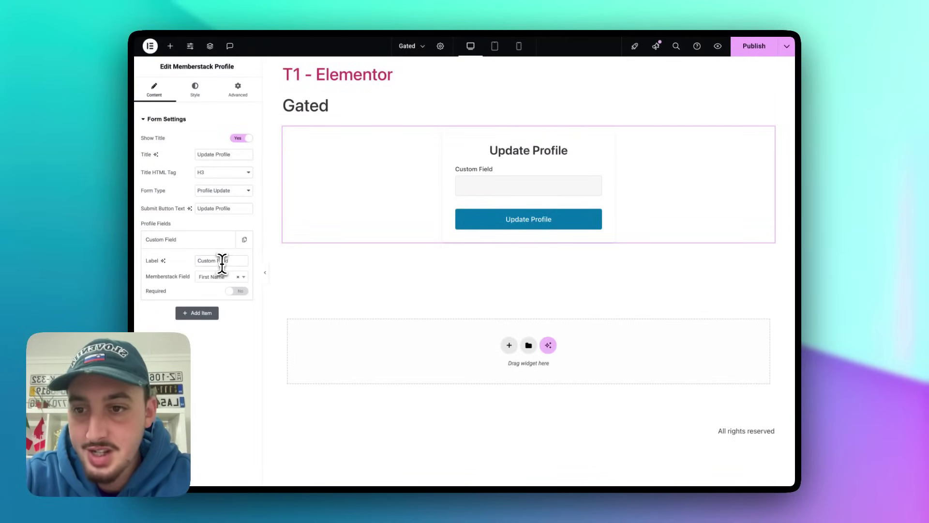
{"action": "type", "text": "First"}
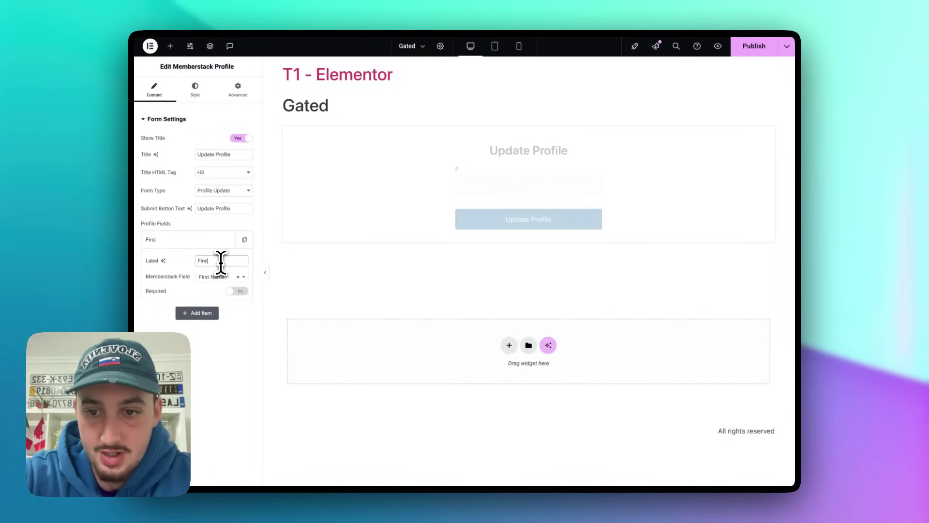
{"action": "type", "text": " name"}
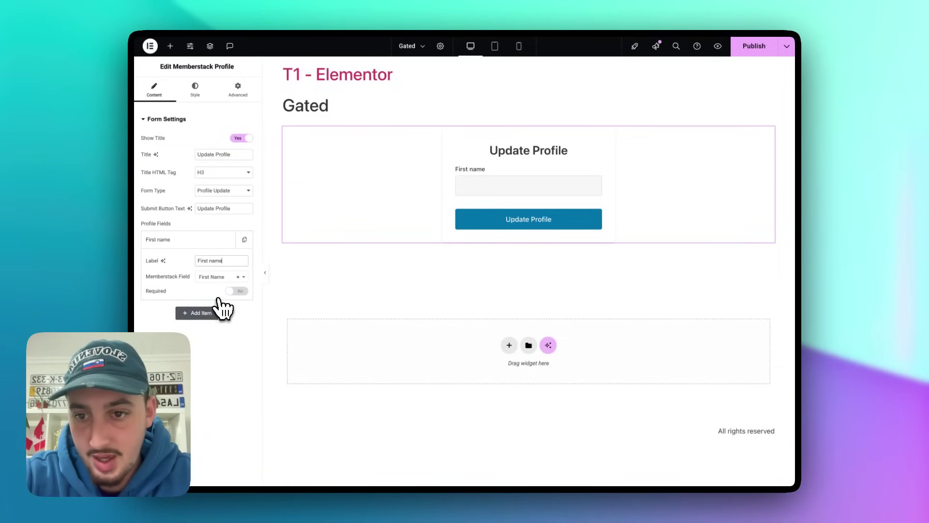
Add a second profile field labelled "Last name" and link it to the Last Name Memberstack field.
{"action": "left_click", "coordinate": [198, 313]}
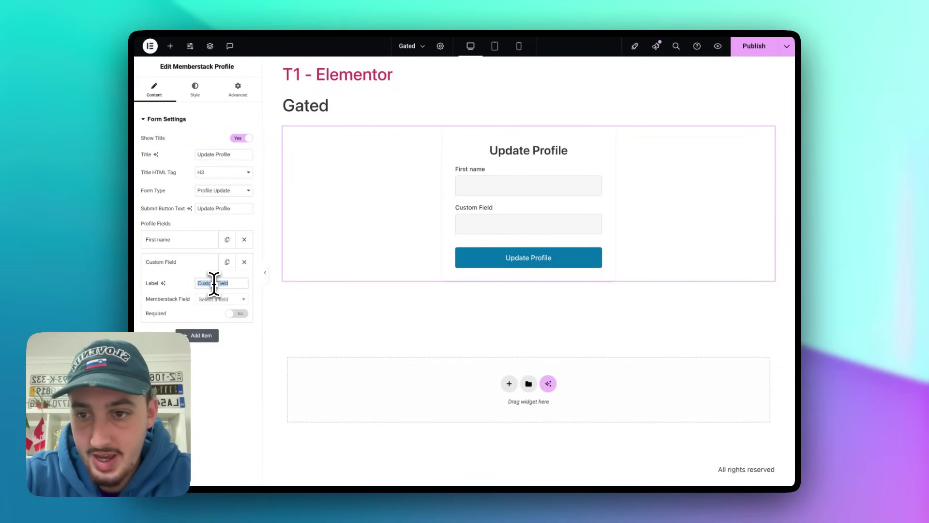
{"action": "type", "text": "Last name"}
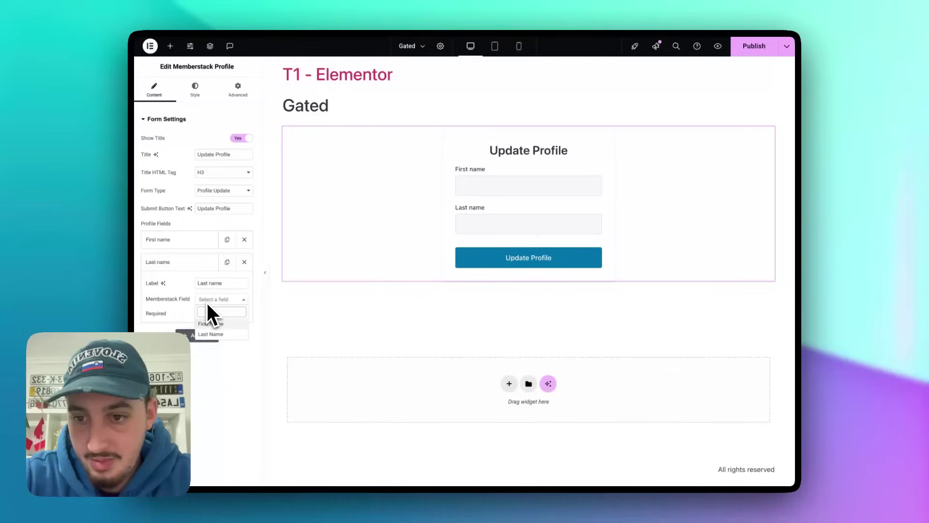
{"action": "left_click", "coordinate": [210, 334]}
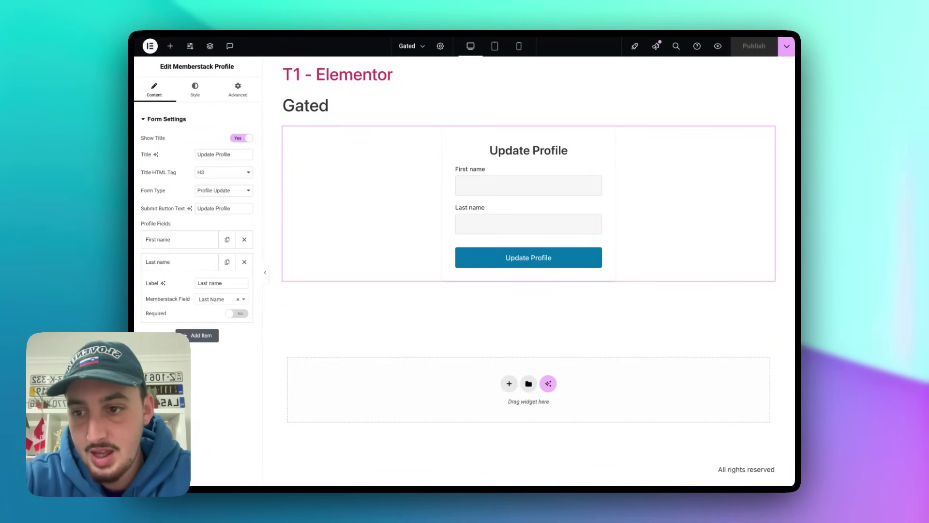
On the published Gated page, fill in the member's first and last name and submit the Update Profile form.
{"action": "key", "text": "ctrl+Tab"}
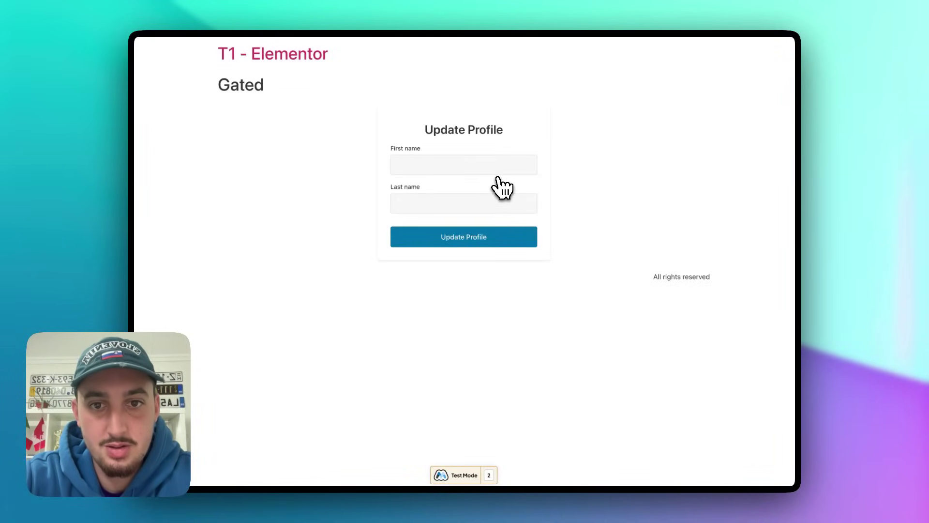
{"action": "left_click", "coordinate": [448, 165]}
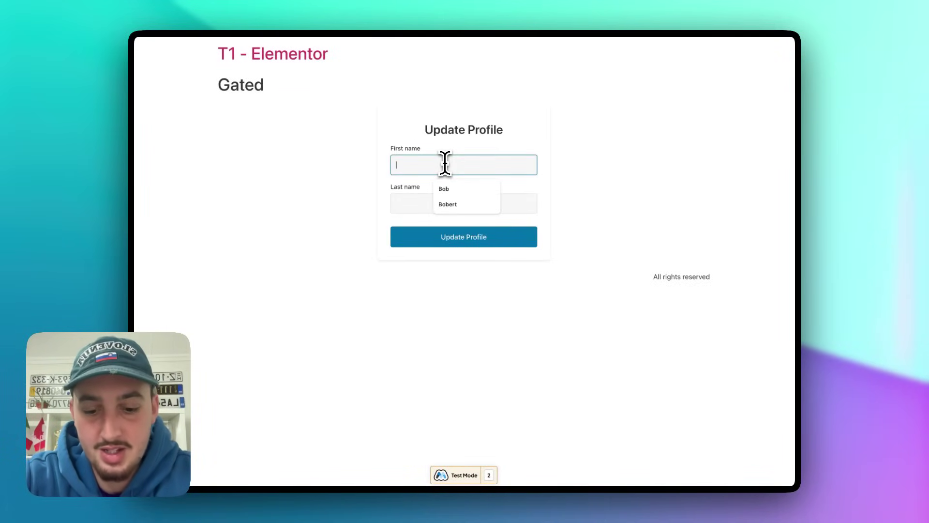
{"action": "left_click", "coordinate": [413, 203]}
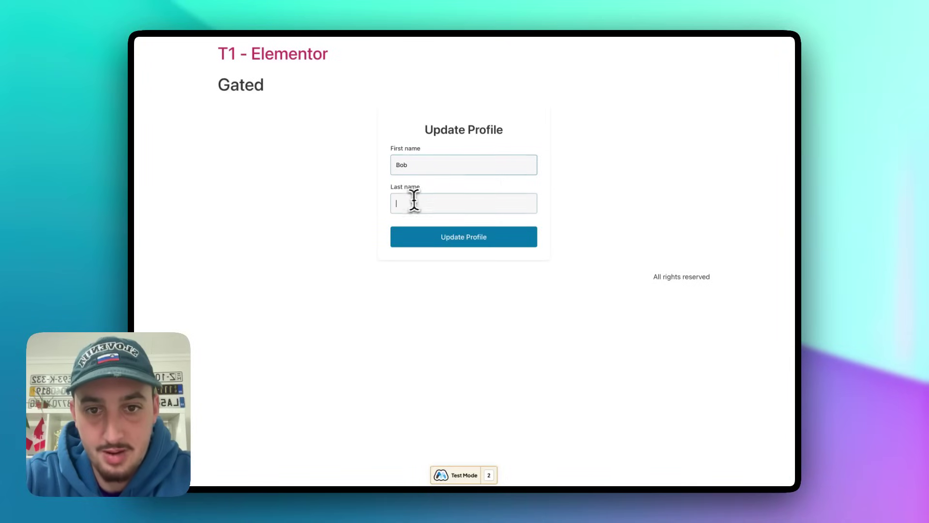
{"action": "type", "text": "Saget"}
{"action": "left_click", "coordinate": [434, 236]}
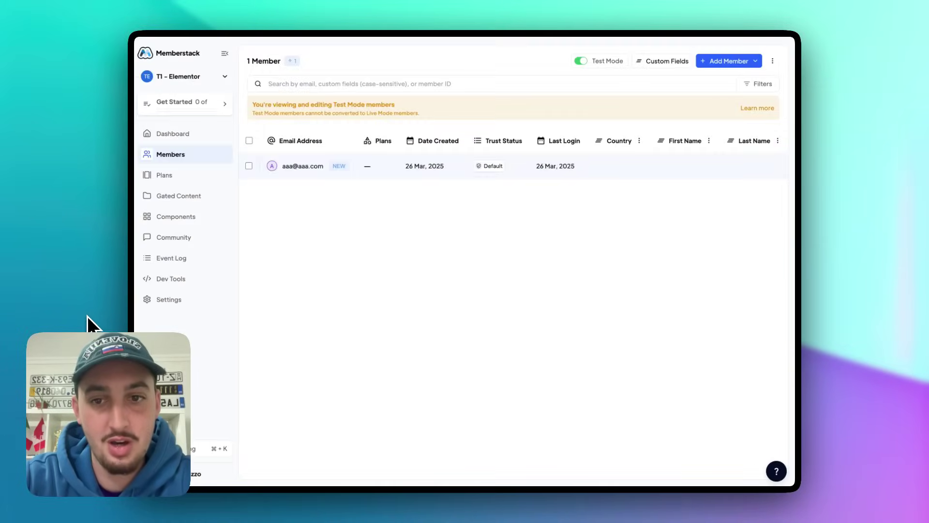
Refresh the Memberstack members list, then set the newest test member's Country to Serbia and save the profile.
{"action": "key", "text": "super+r"}
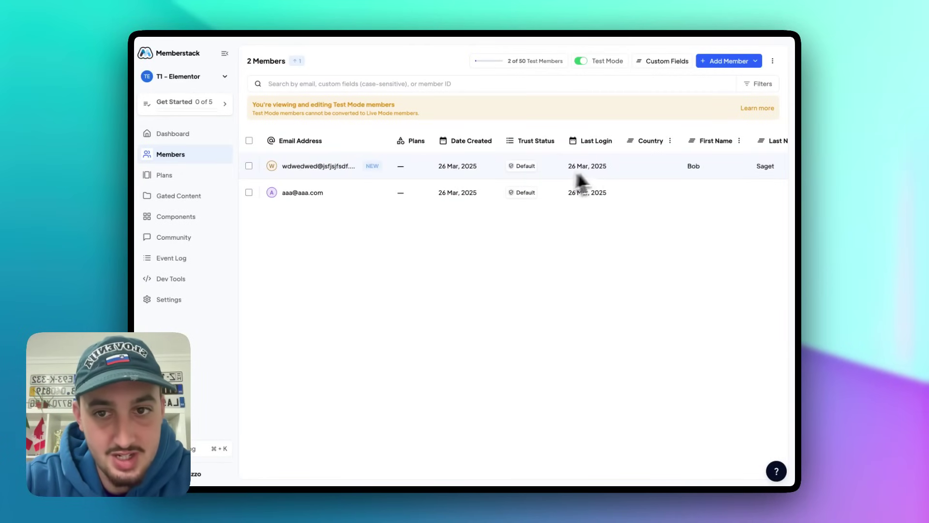
{"action": "left_click", "coordinate": [577, 175]}
{"action": "left_click", "coordinate": [656, 231]}
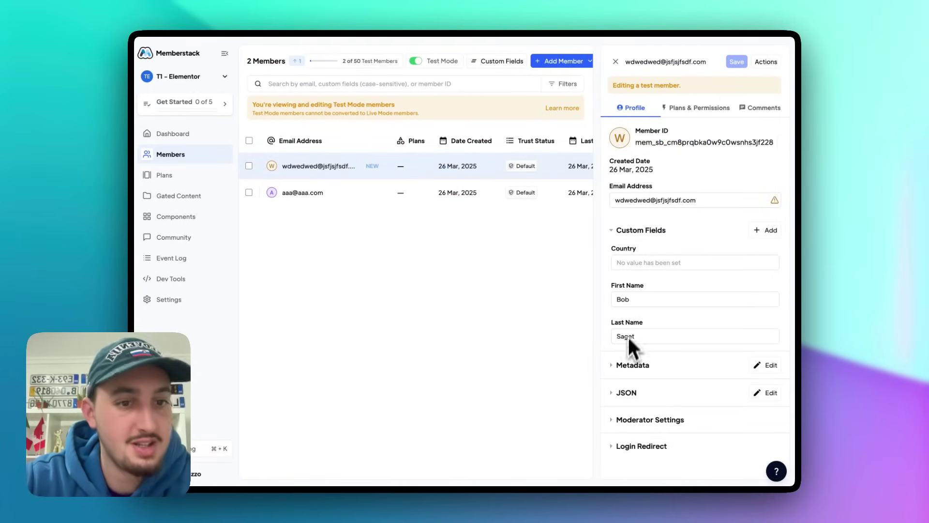
{"action": "left_click", "coordinate": [638, 264]}
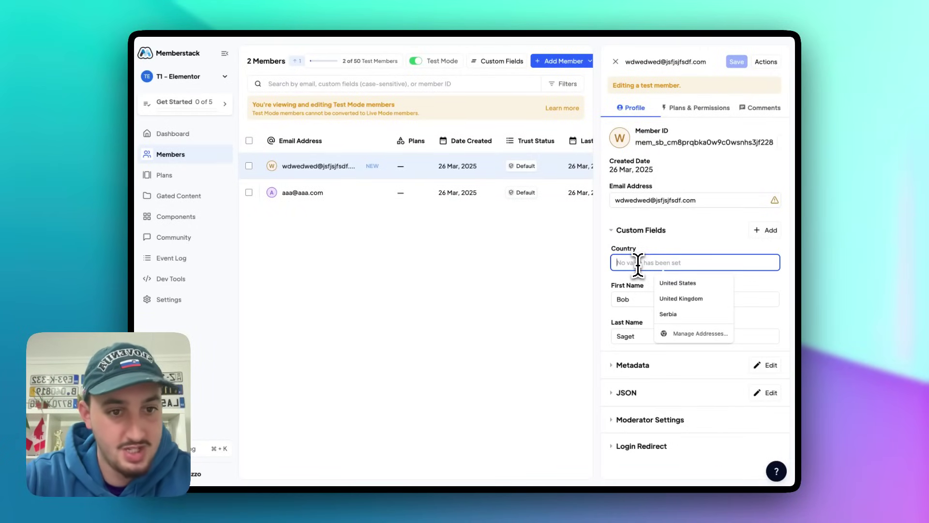
{"action": "type", "text": "Serbia"}
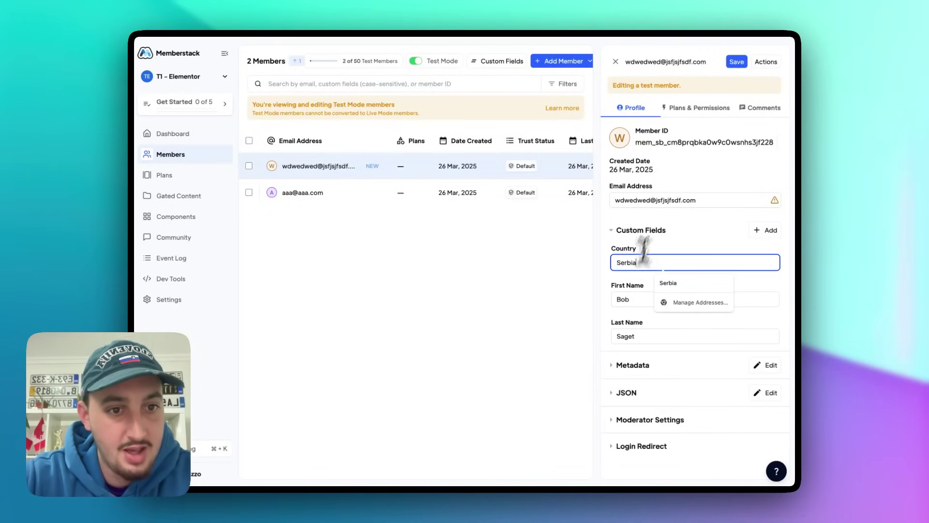
{"action": "left_click", "coordinate": [735, 62]}
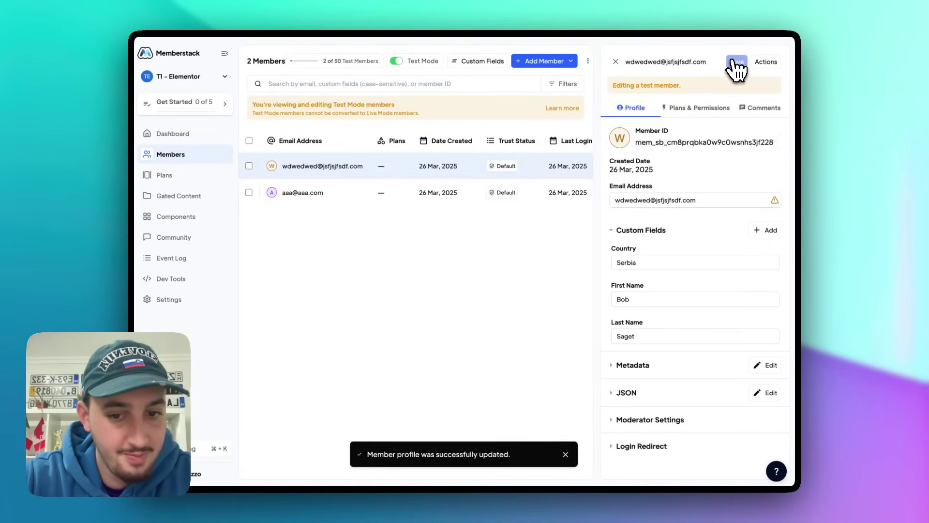
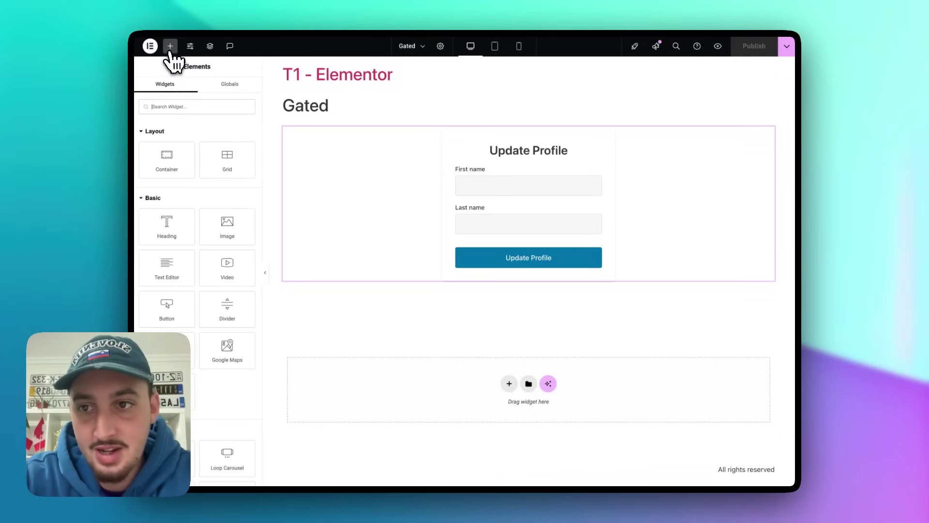
In the Elementor editor, add a Heading above the profile form with the title "Welcome back, member!".
{"action": "left_click_drag", "start_coordinate": [174, 230], "coordinate": [461, 135]}
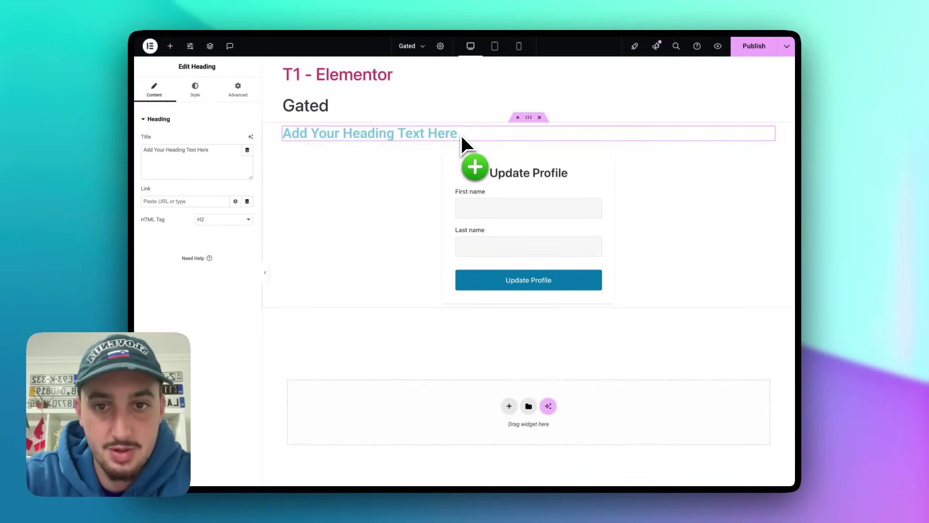
{"action": "triple_click", "coordinate": [194, 150]}
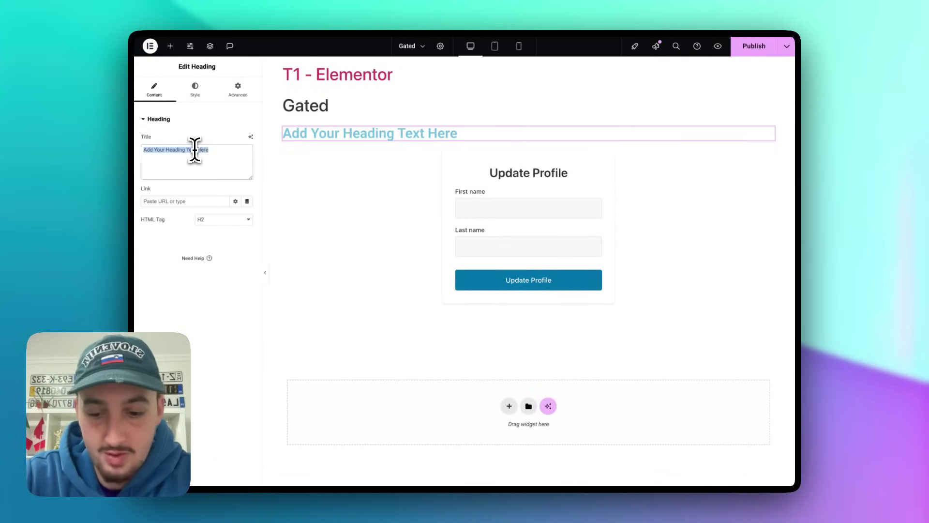
{"action": "type", "text": "Welcome bac"}
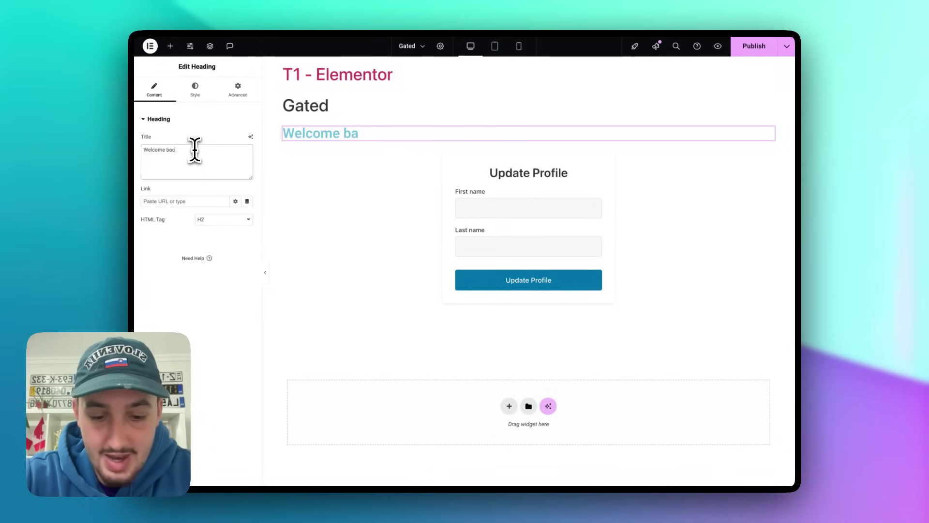
{"action": "type", "text": "k,"}
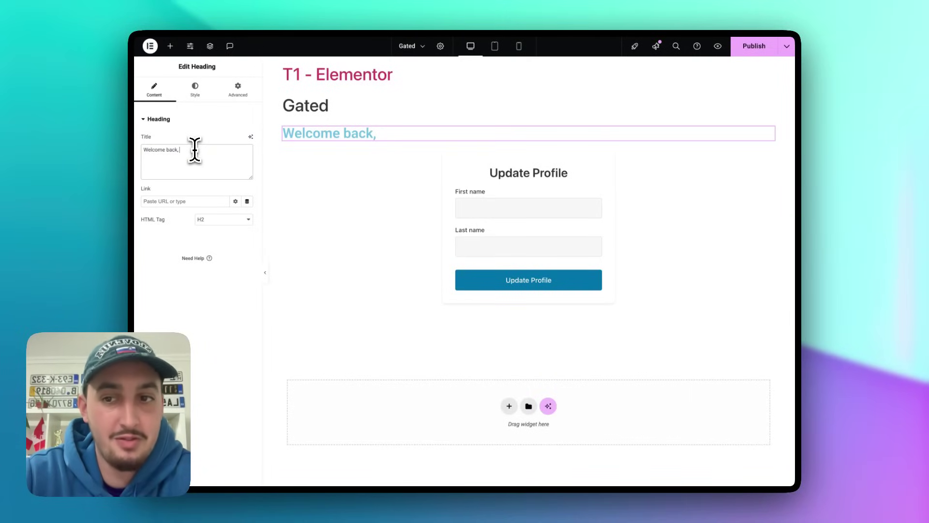
{"action": "type", "text": "member"}
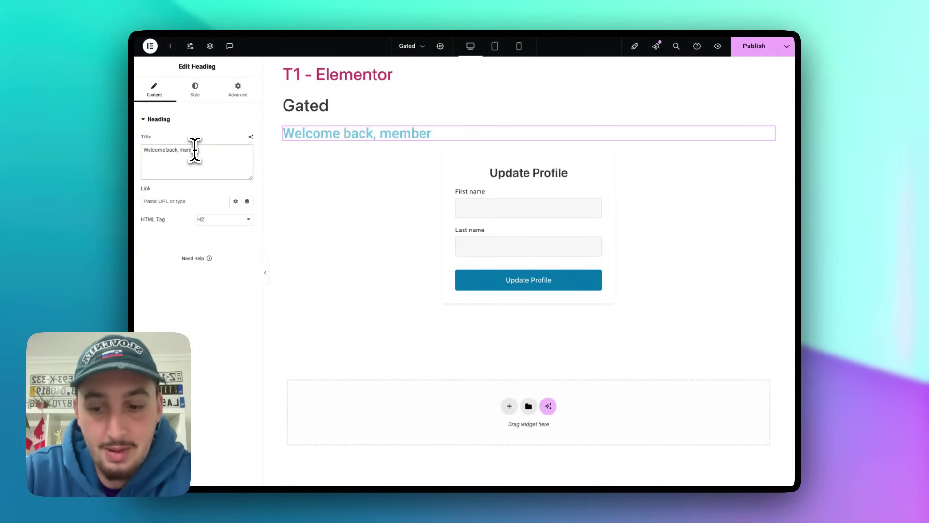
{"action": "type", "text": "!"}
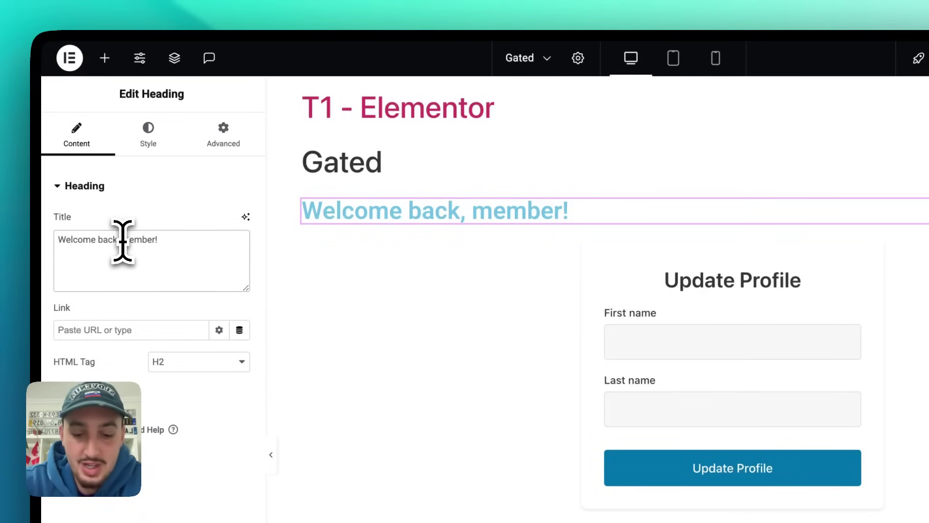
Wrap the word "member" in the heading title in <span data-ms-member="first-name">…</span> and publish the page.
{"action": "type", "text": "<"}
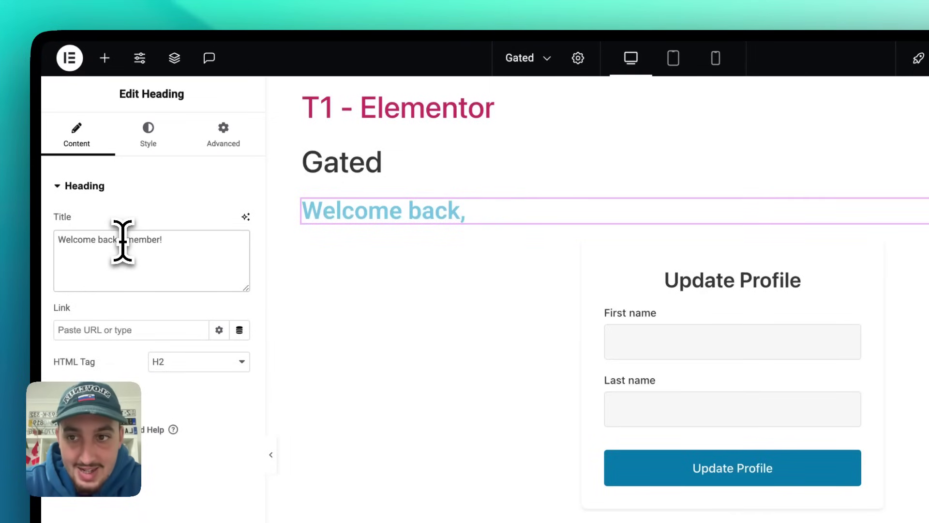
{"action": "type", "text": "span "}
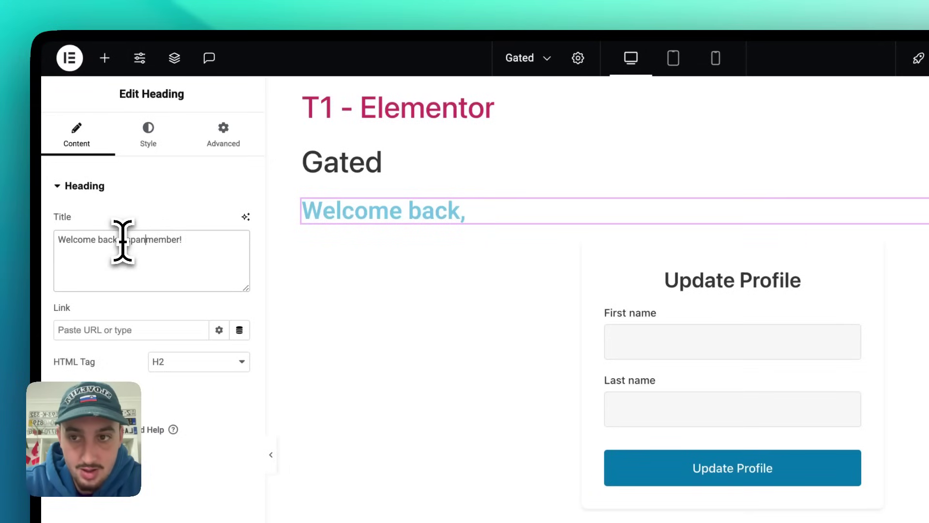
{"action": "type", "text": "data-ms"}
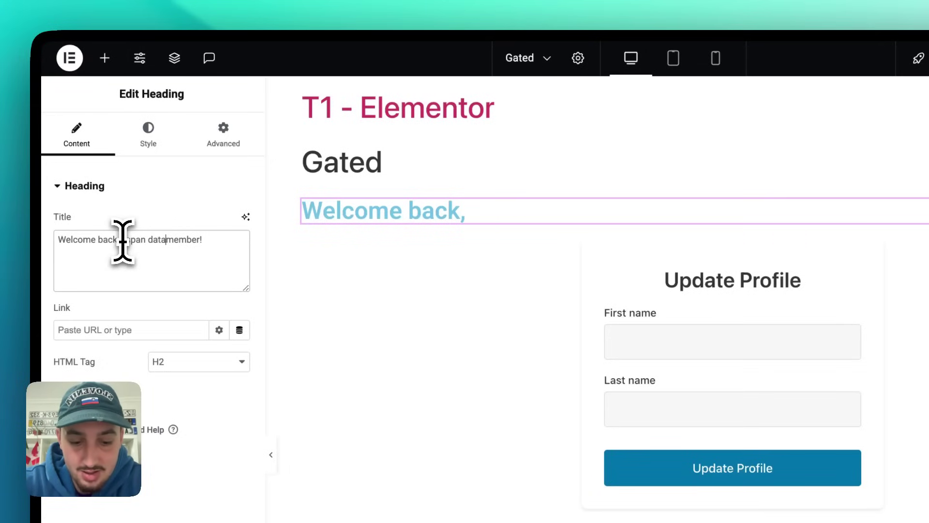
{"action": "type", "text": "-member"}
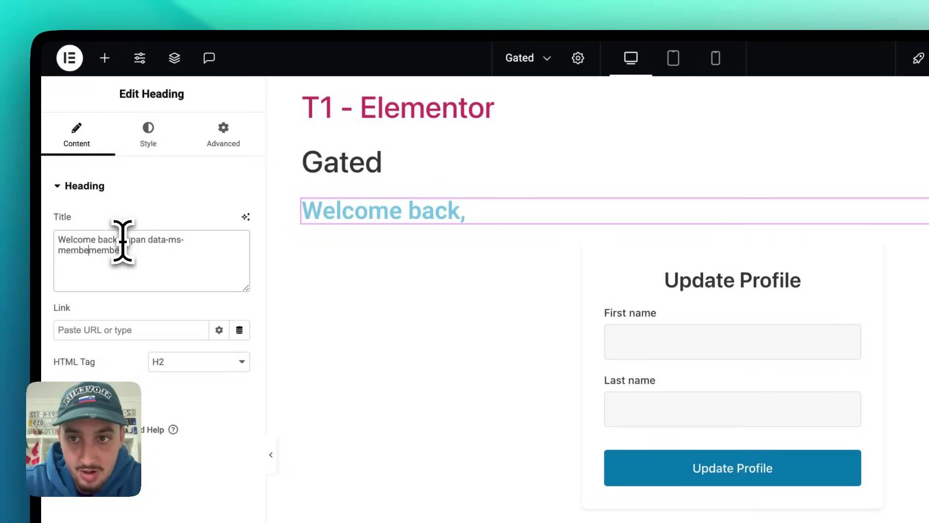
{"action": "type", "text": "=\""}
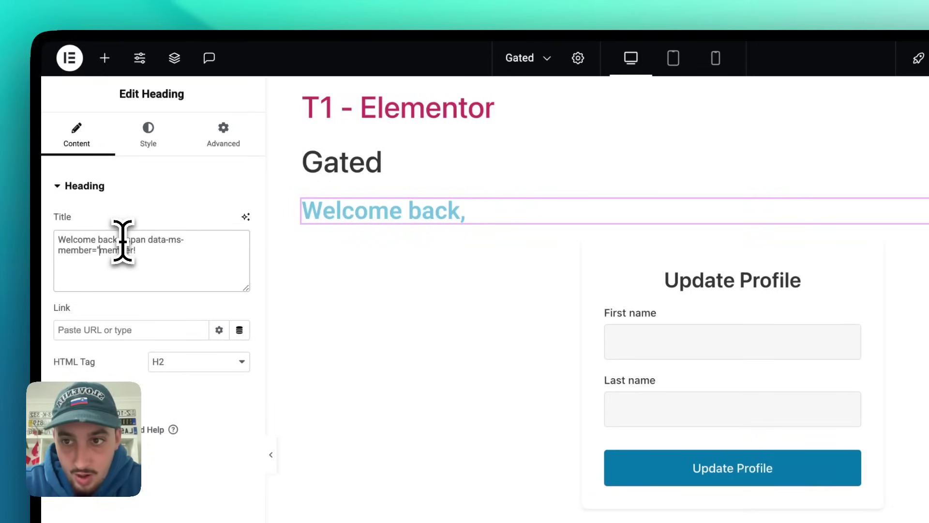
{"action": "type", "text": "first-name"}
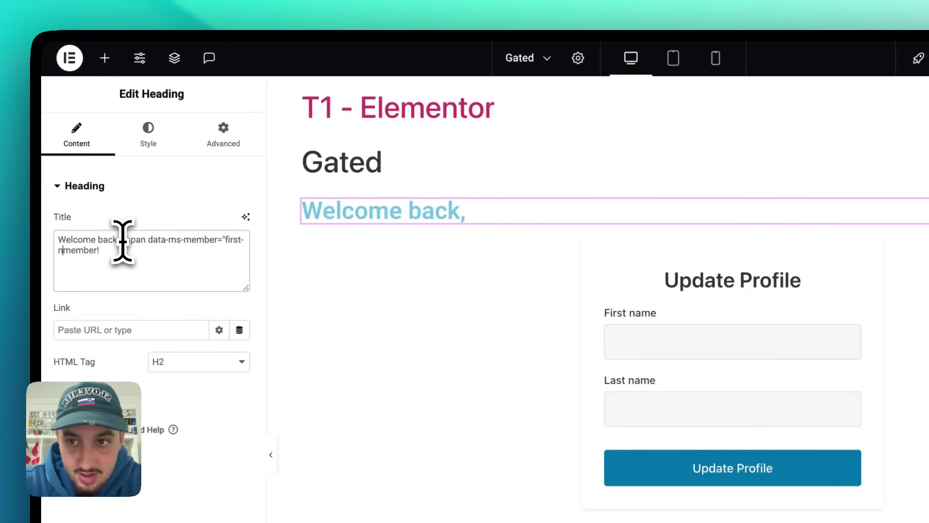
{"action": "type", "text": "\""}
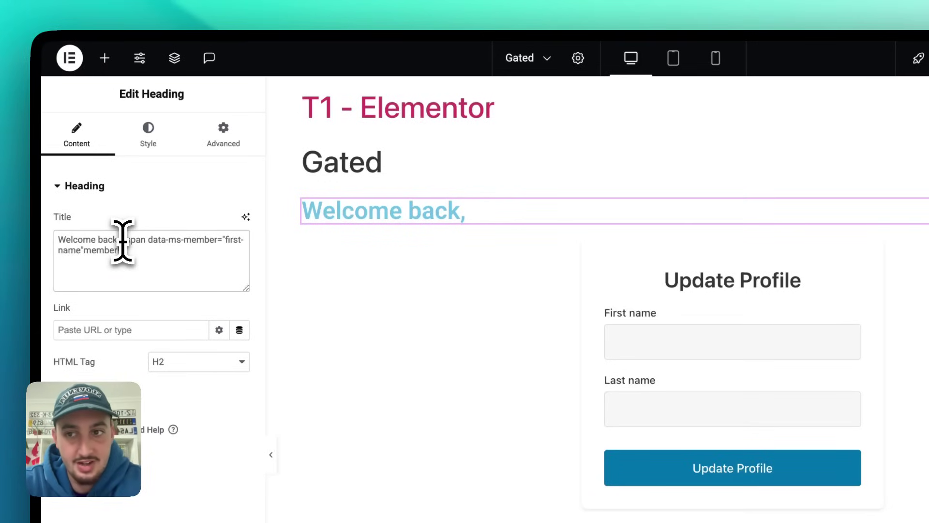
{"action": "type", "text": ">"}
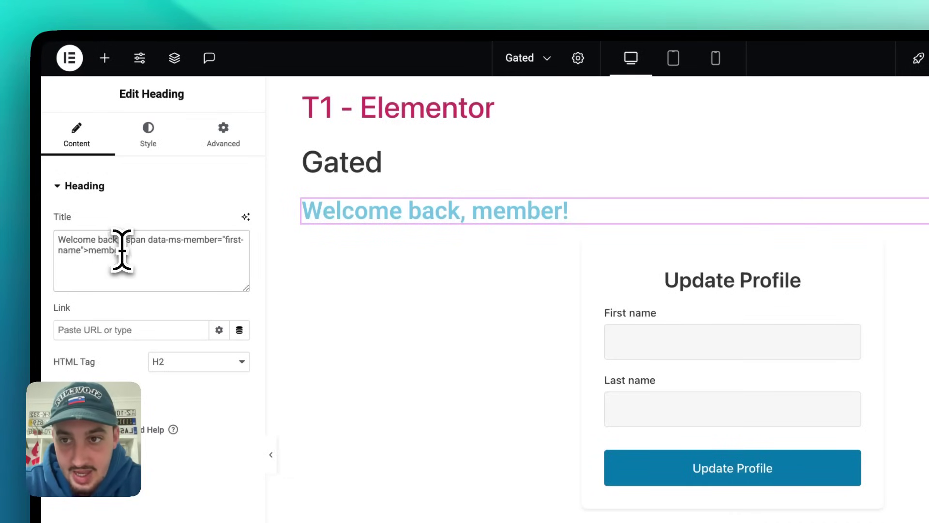
{"action": "left_click", "coordinate": [121, 250]}
{"action": "type", "text": "</span>"}
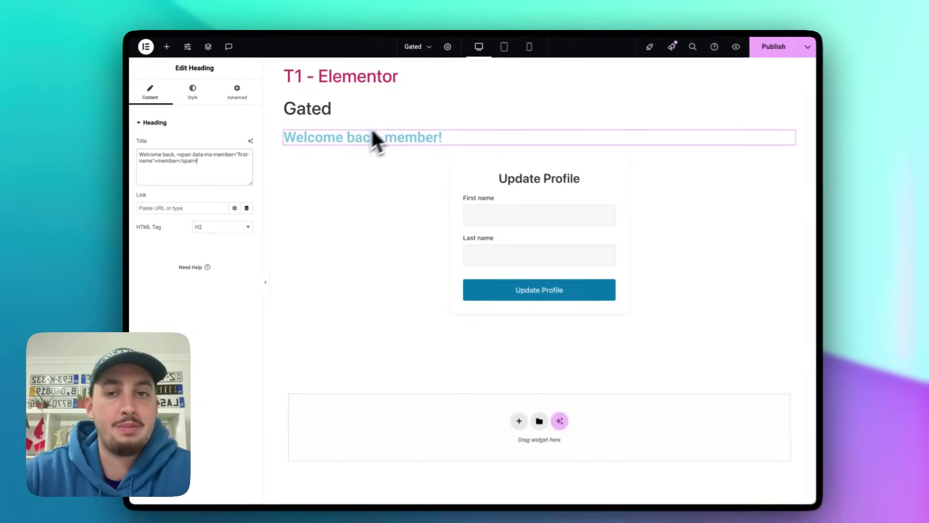
{"action": "left_click", "coordinate": [754, 52]}
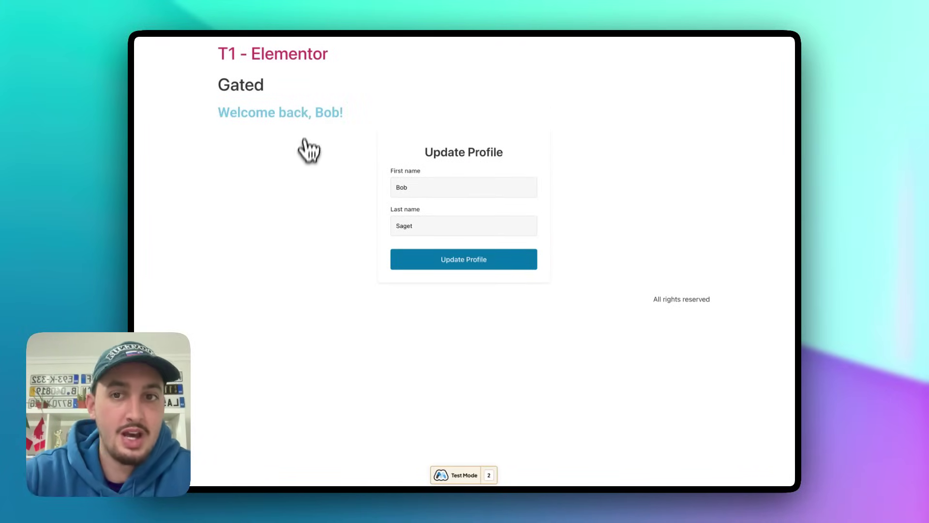
On the published Gated page, change the member's first name to the other suggested entry and submit the Update Profile form.
{"action": "left_click", "coordinate": [425, 187]}
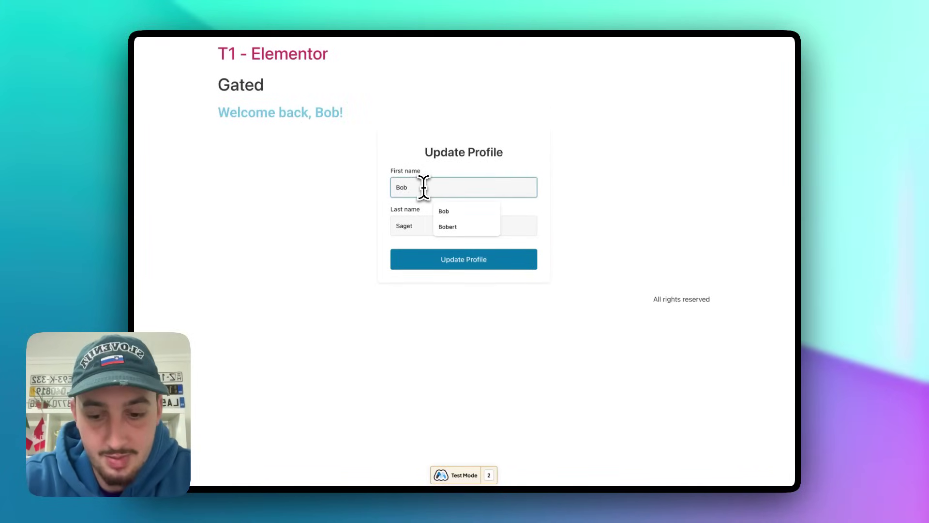
{"action": "key", "text": "Down"}
{"action": "key", "text": "Down"}
{"action": "key", "text": "Return"}
{"action": "left_click", "coordinate": [458, 262]}
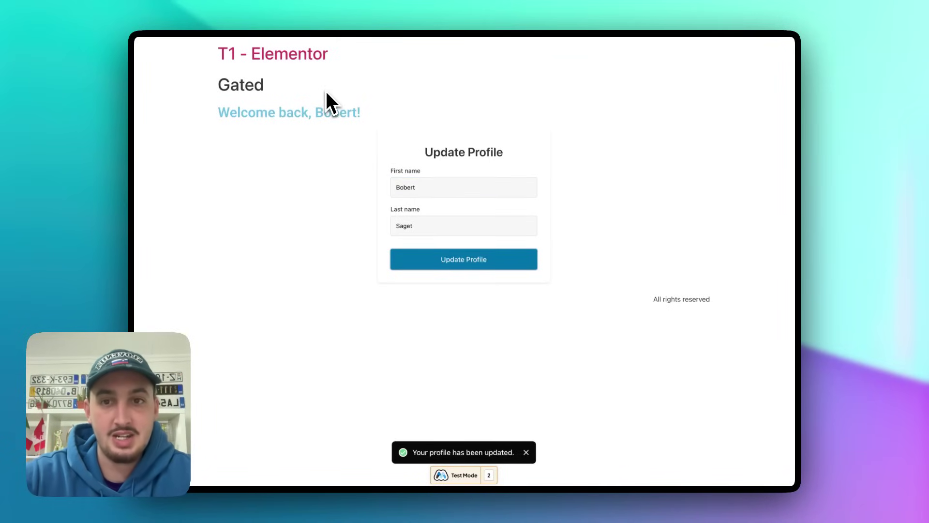
Replace the member's first name with "Hello" and submit the Update Profile form.
{"action": "double_click", "coordinate": [436, 187]}
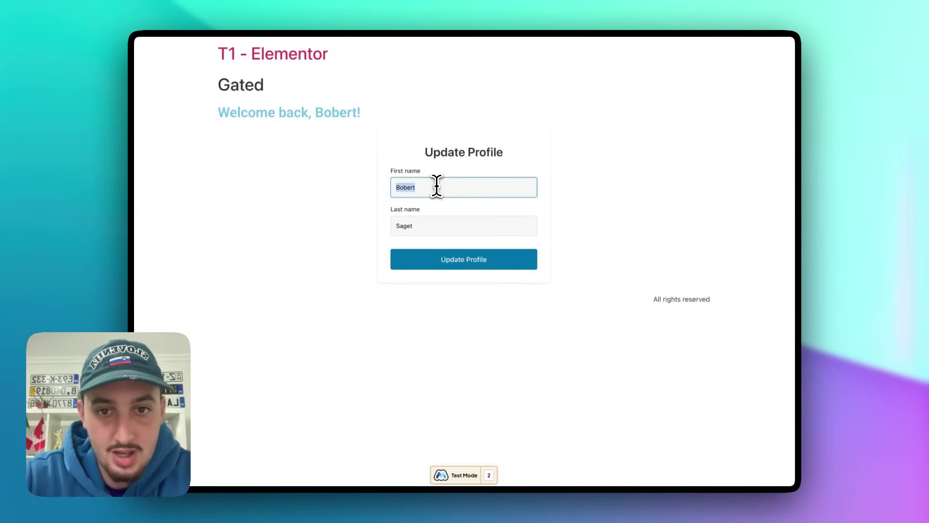
{"action": "type", "text": "Hello"}
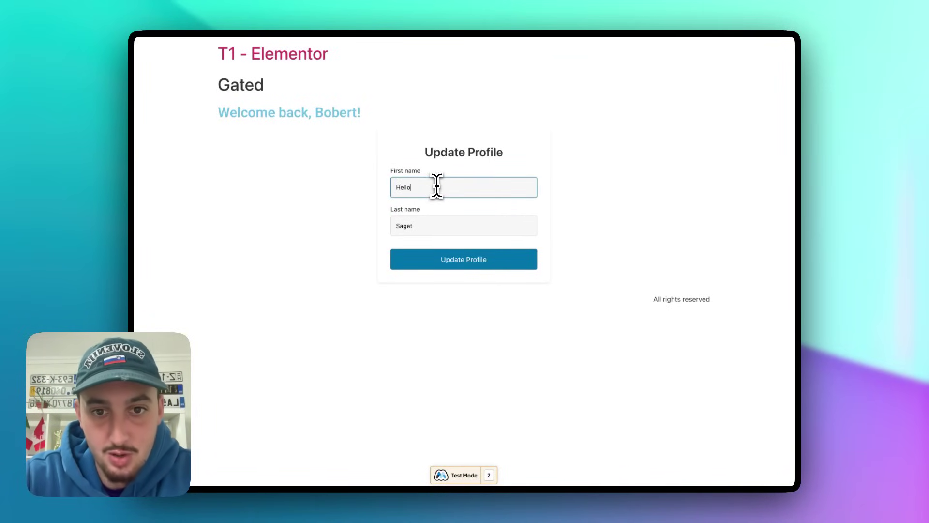
{"action": "left_click", "coordinate": [481, 264]}
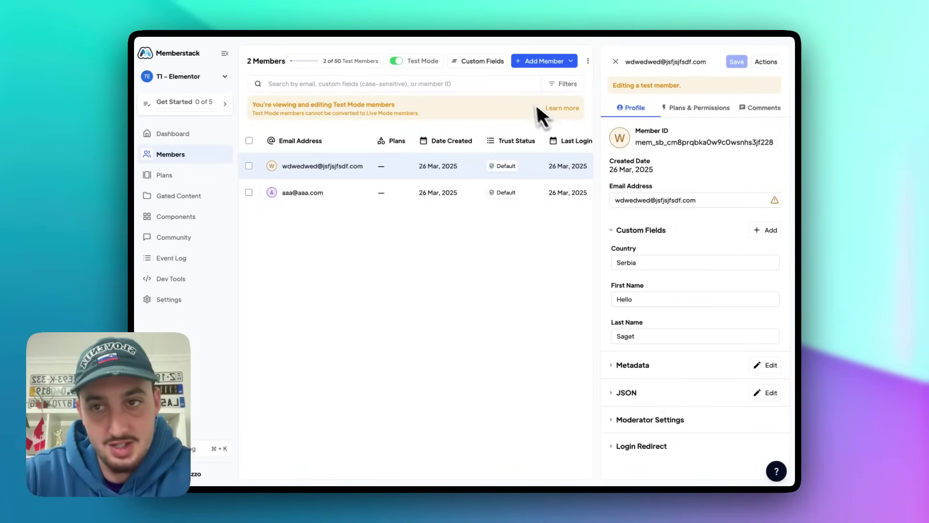
In the Memberstack members list, inspect the First Name custom field's attribute name and ID, leaving its settings as they are.
{"action": "left_click", "coordinate": [454, 63]}
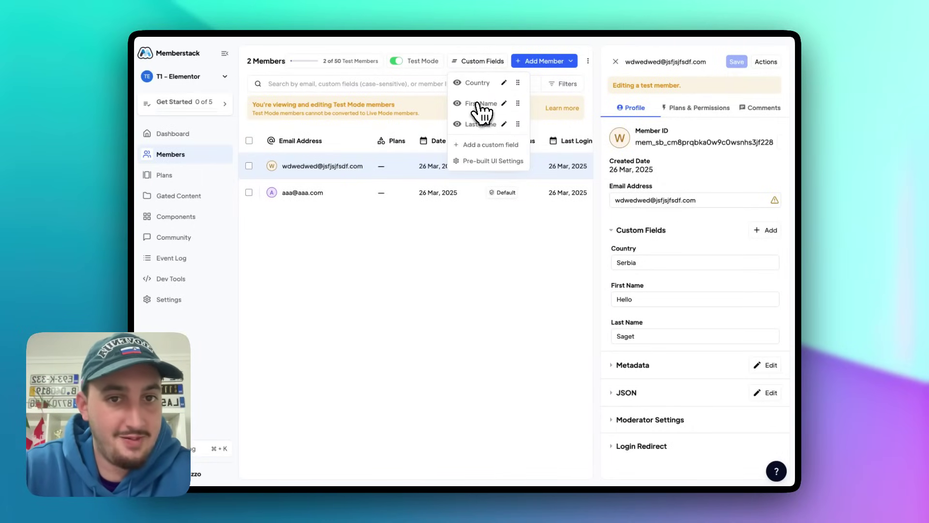
{"action": "left_click", "coordinate": [504, 103]}
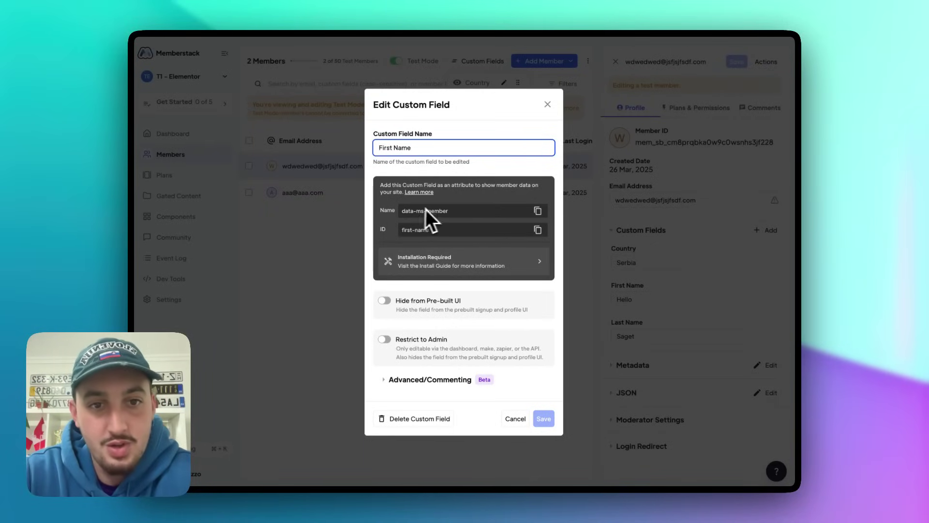
{"action": "left_click", "coordinate": [547, 105]}
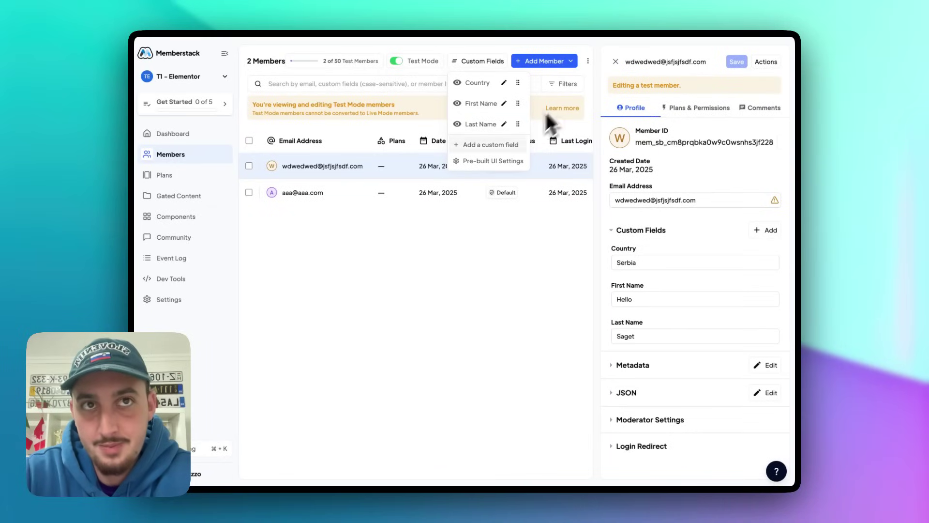
{"action": "left_click", "coordinate": [483, 231]}
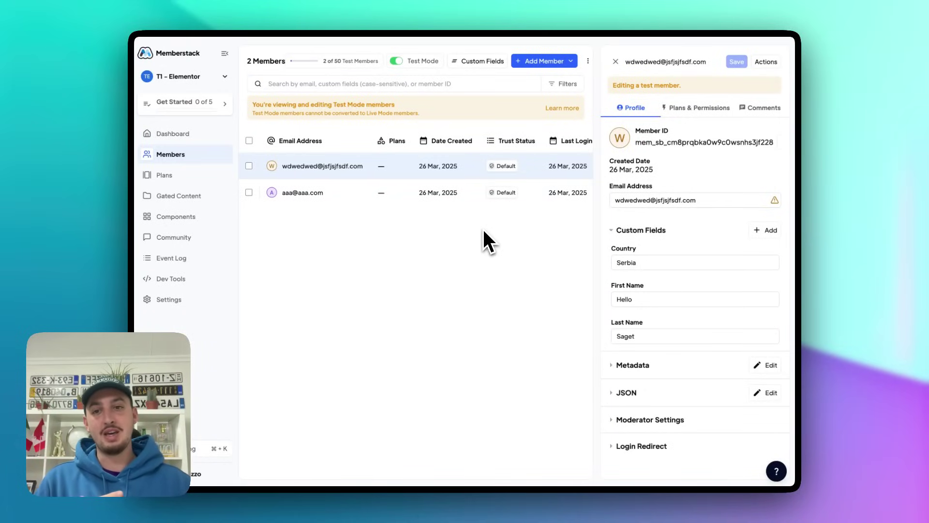
Start adding a new plan, compare the free and paid plan types, and open the paid plan's details form.
{"action": "left_click", "coordinate": [167, 176]}
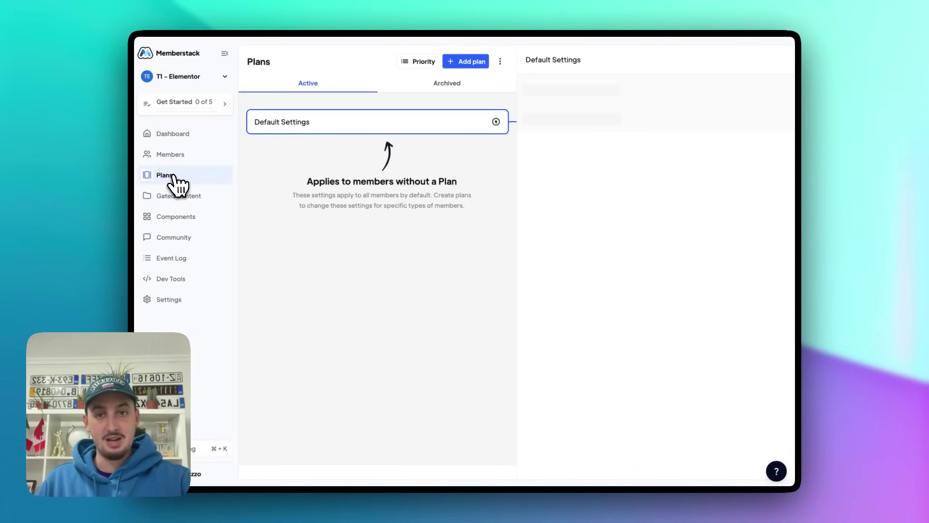
{"action": "left_click", "coordinate": [464, 62]}
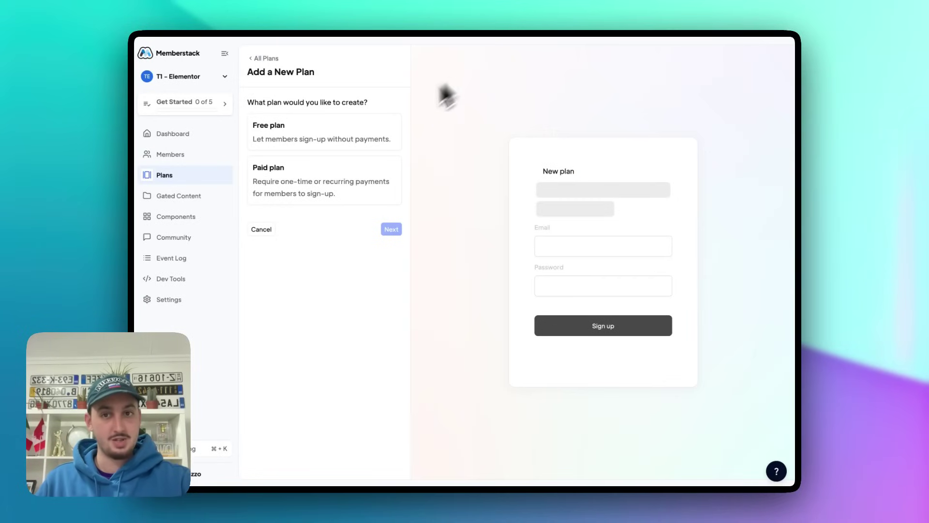
{"action": "left_click", "coordinate": [300, 130]}
{"action": "left_click", "coordinate": [307, 176]}
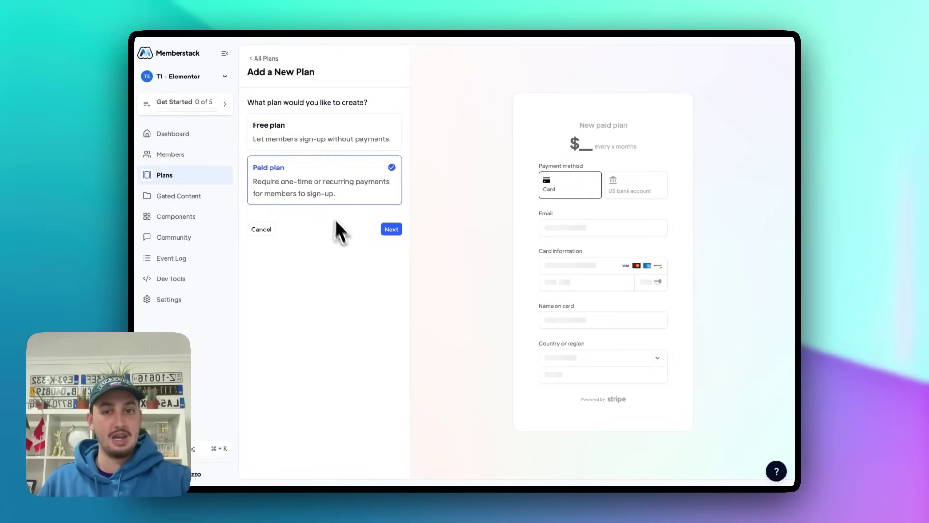
{"action": "left_click", "coordinate": [289, 130]}
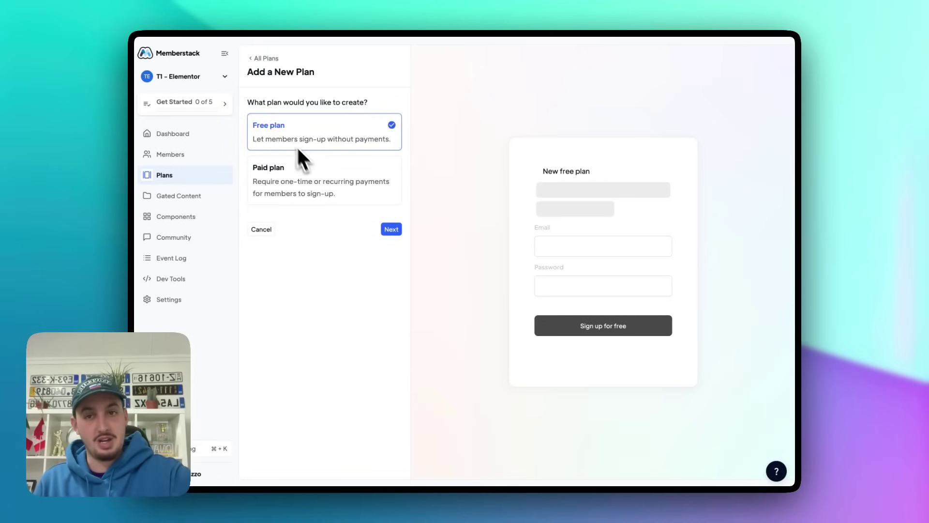
{"action": "left_click", "coordinate": [318, 180]}
{"action": "left_click", "coordinate": [390, 230]}
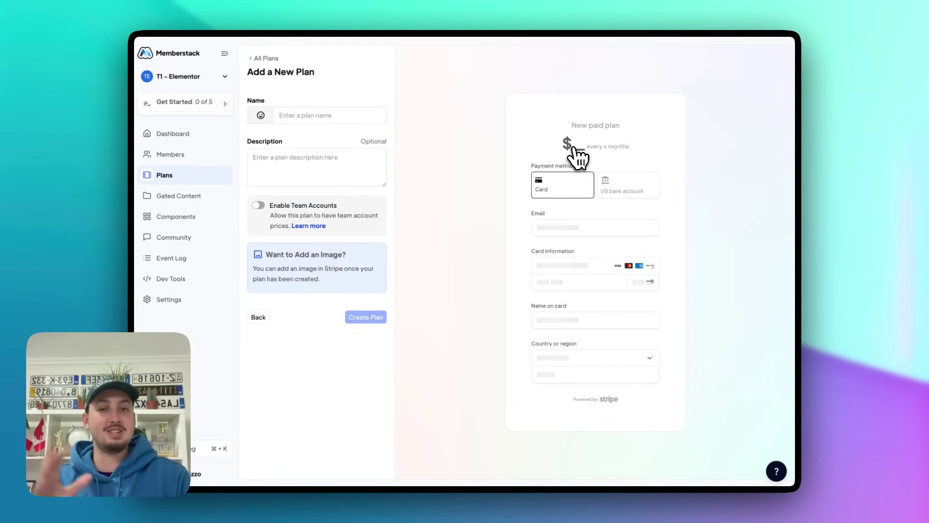
Open the newest test member's profile and examine the Metadata and JSON sections and their editing dialogs without entering data.
{"action": "left_click", "coordinate": [170, 155]}
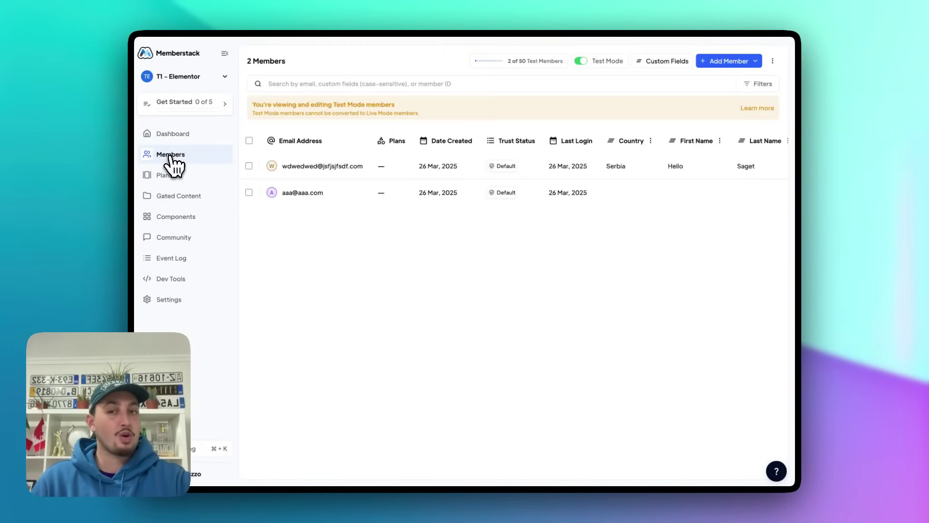
{"action": "left_click", "coordinate": [378, 165]}
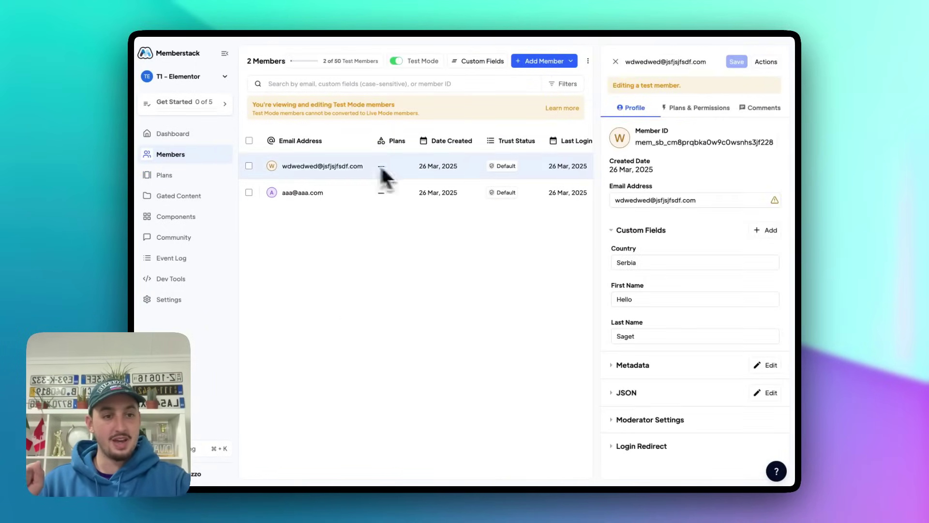
{"action": "left_click", "coordinate": [633, 369]}
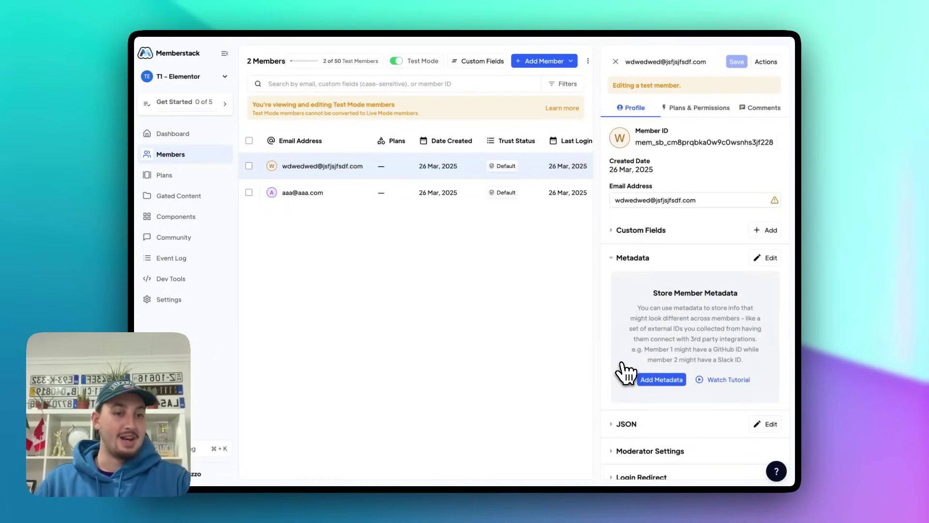
{"action": "left_click", "coordinate": [624, 413]}
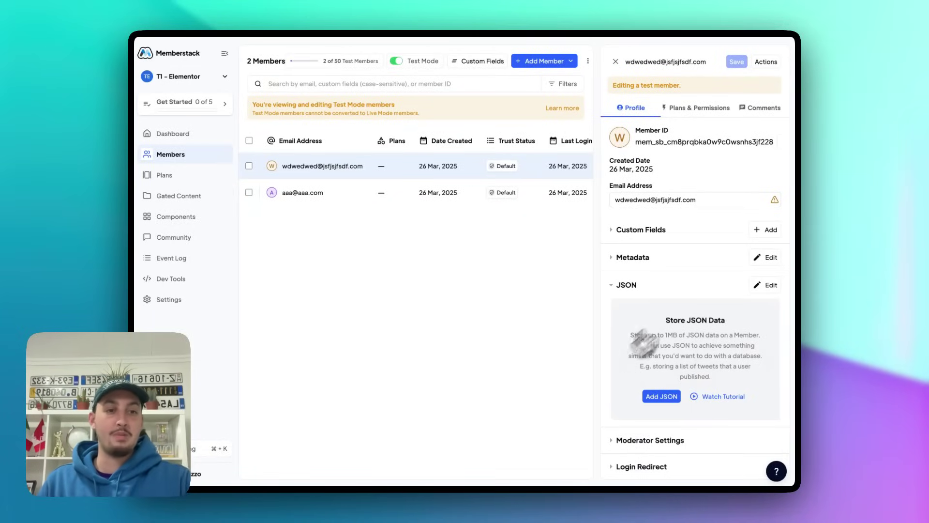
{"action": "left_click", "coordinate": [766, 258]}
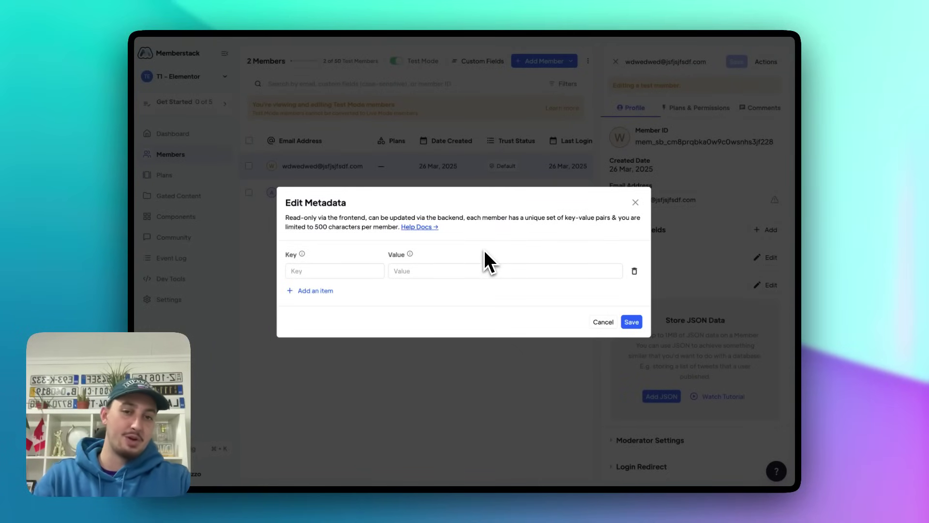
{"action": "left_click", "coordinate": [633, 208]}
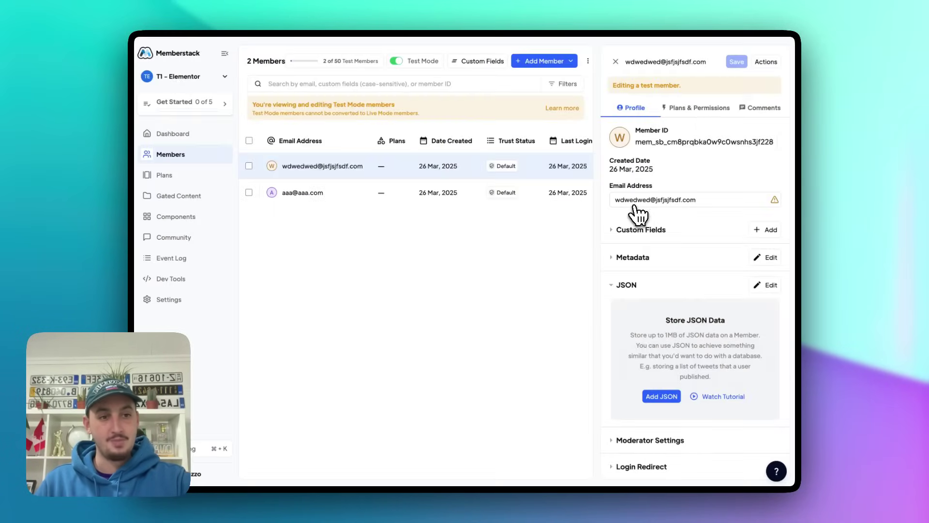
{"action": "left_click", "coordinate": [660, 396]}
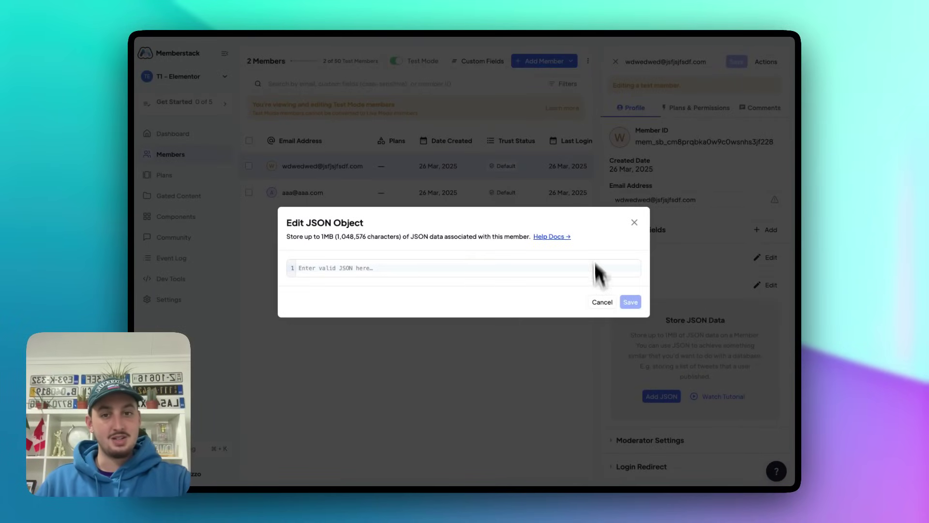
{"action": "left_click", "coordinate": [634, 222]}
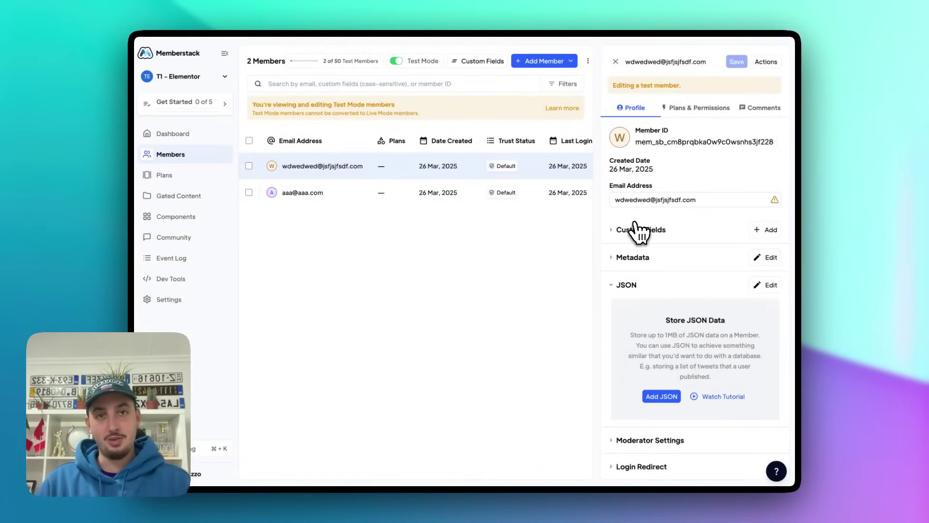